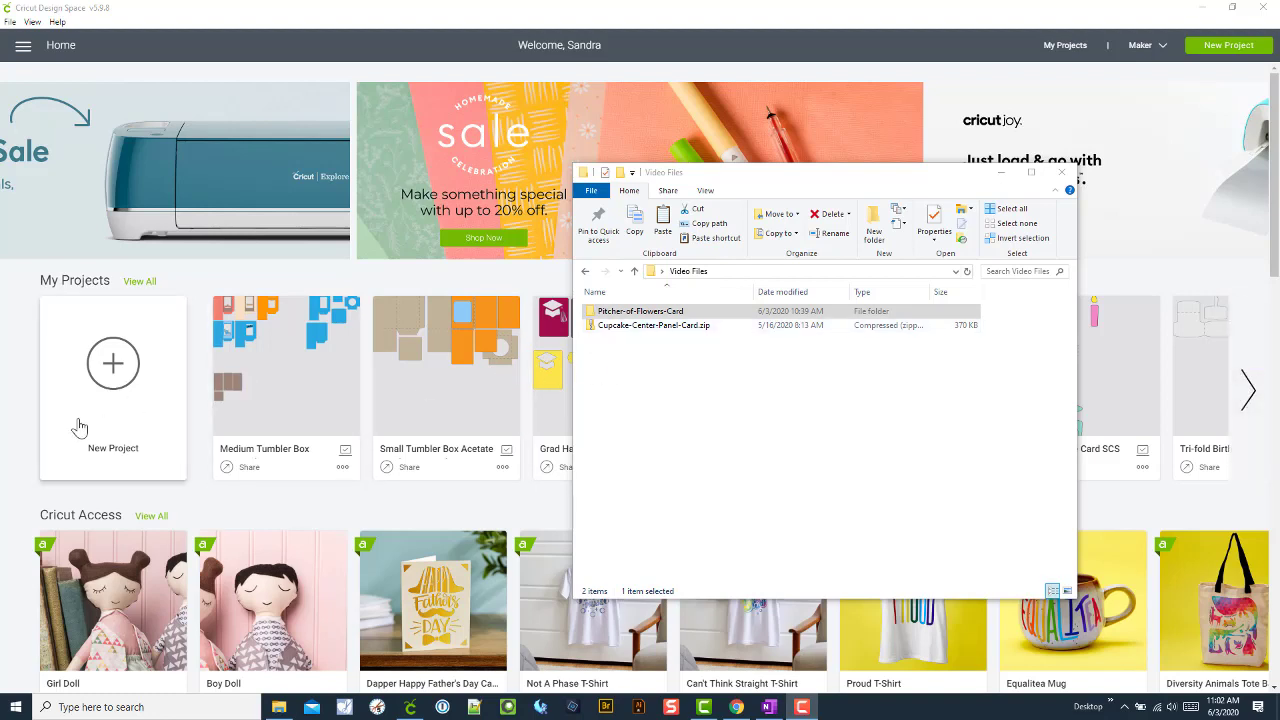
# - Start a new project and drop Cupcake-Center-Panel-Card.zip onto the Upload Image area, revealing the unsupported-file error
pyautogui.click(128, 375)
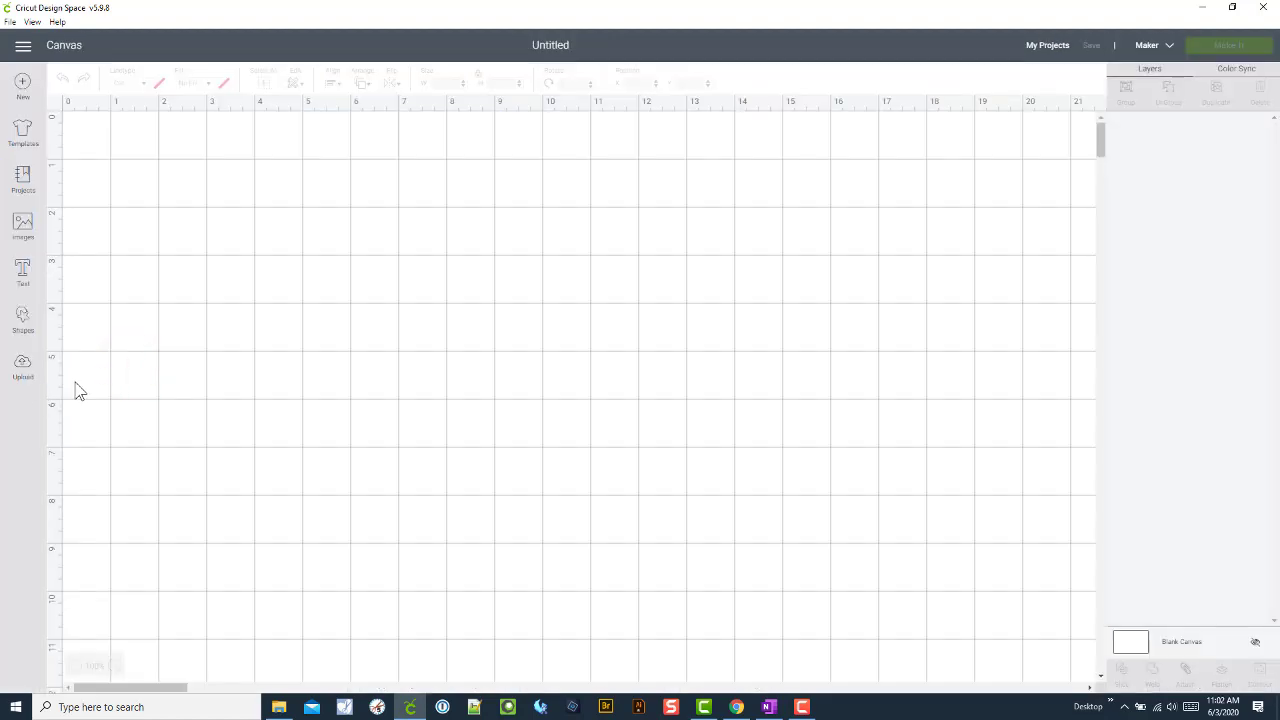
pyautogui.click(24, 368)
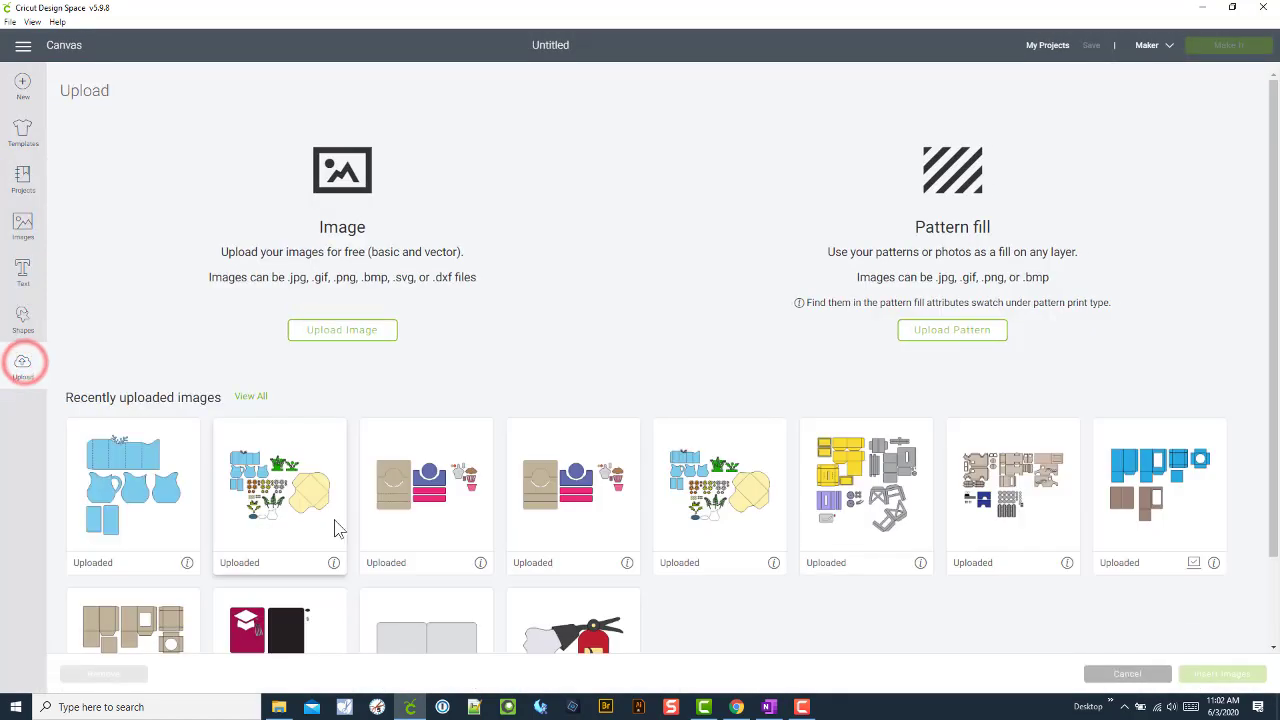
pyautogui.click(279, 706)
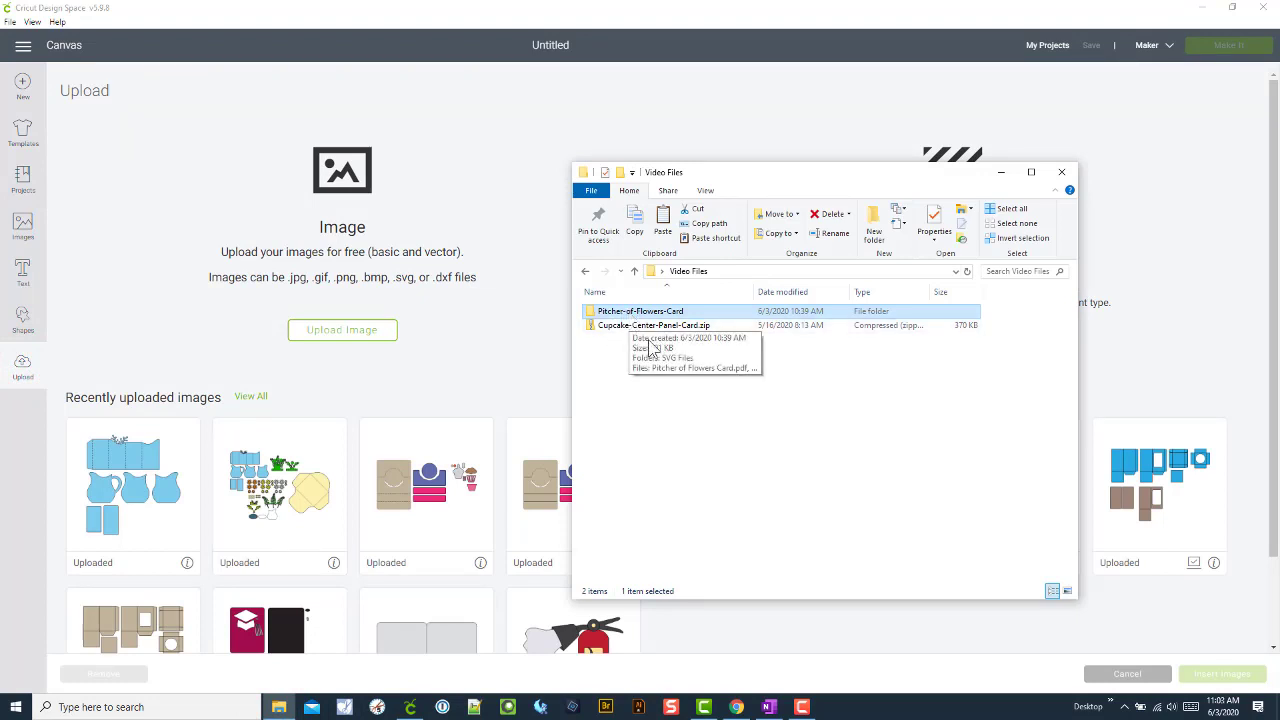
pyautogui.click(629, 333)
pyautogui.click(378, 338)
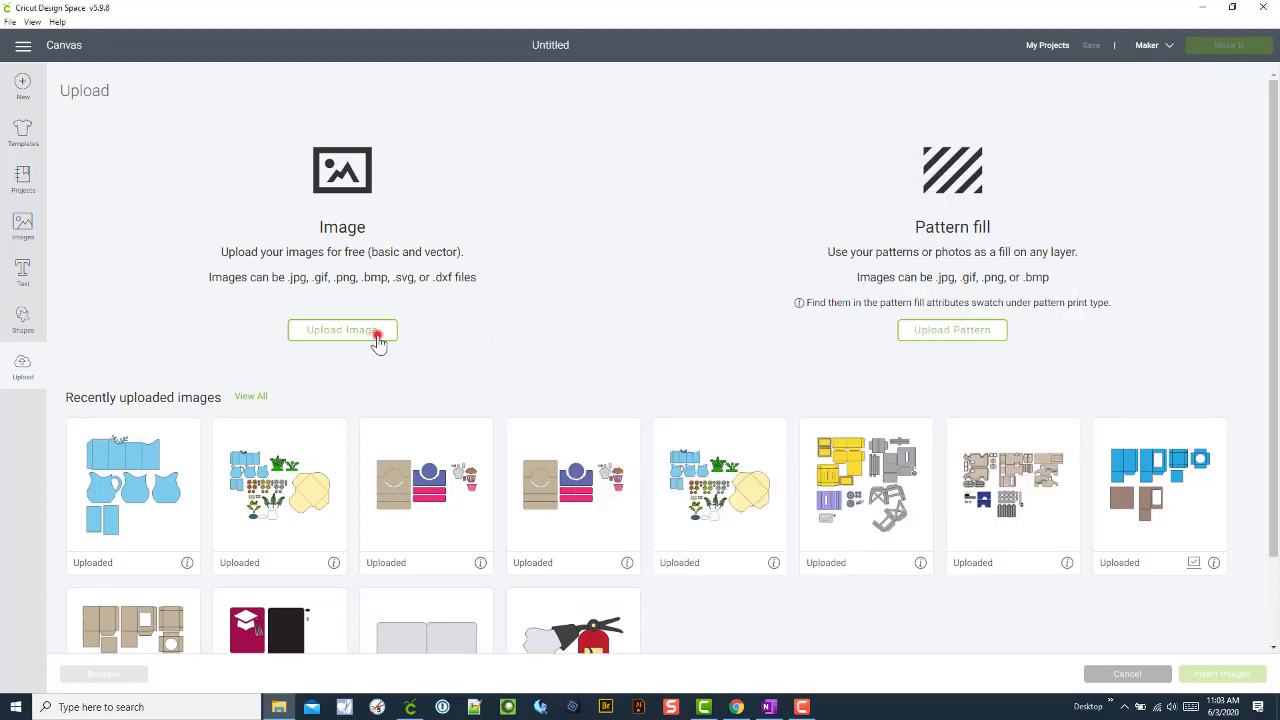
pyautogui.hotkey('alt', 'Tab')
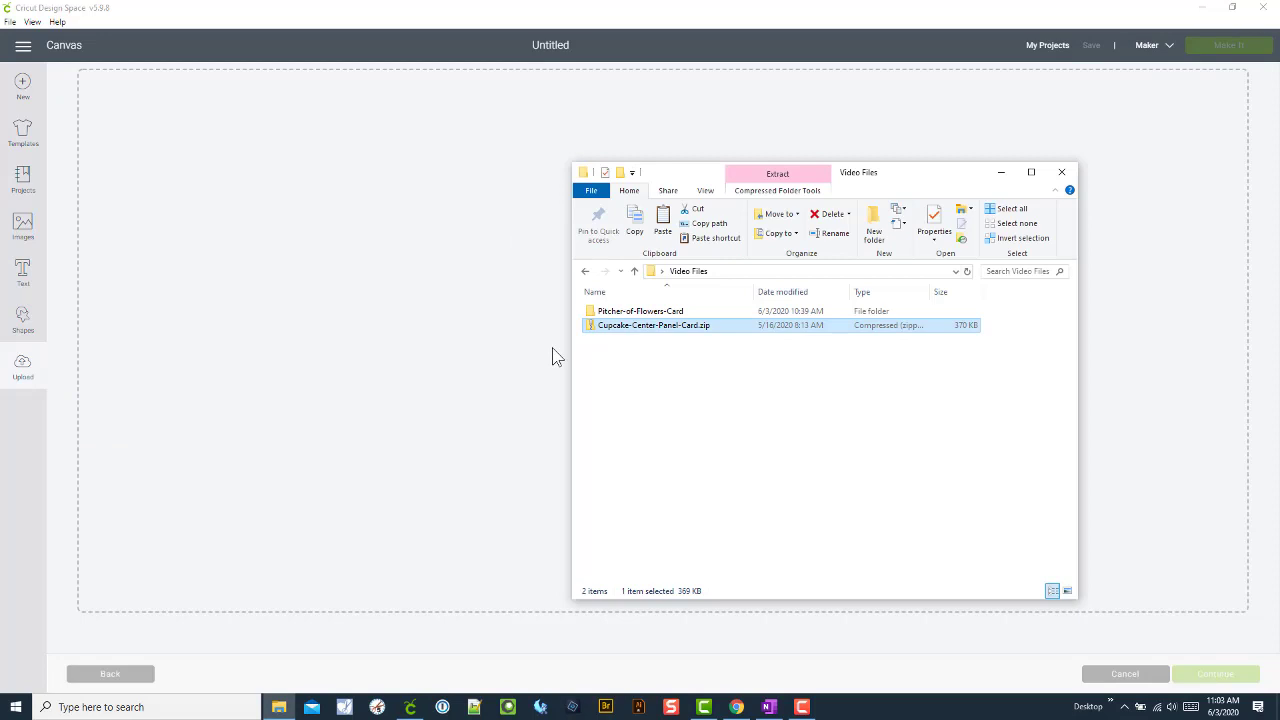
pyautogui.moveTo(629, 333); pyautogui.dragTo(378, 352)
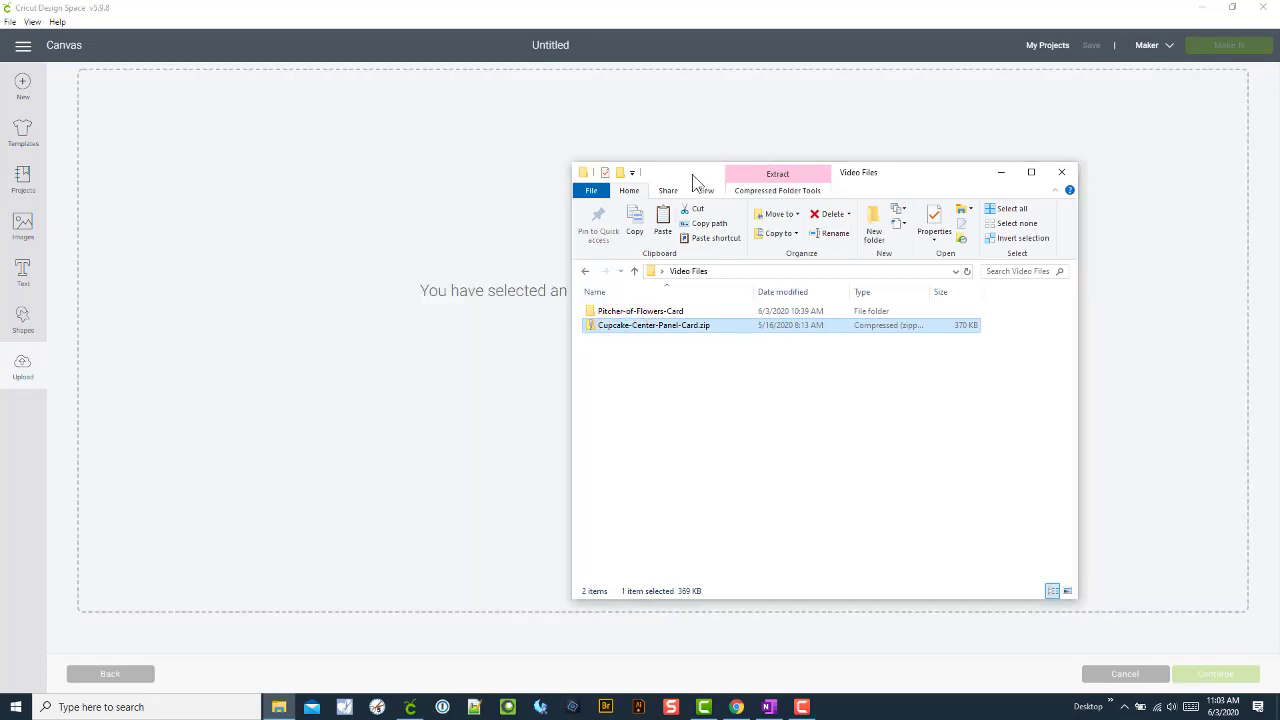
pyautogui.moveTo(697, 180); pyautogui.dragTo(827, 187)
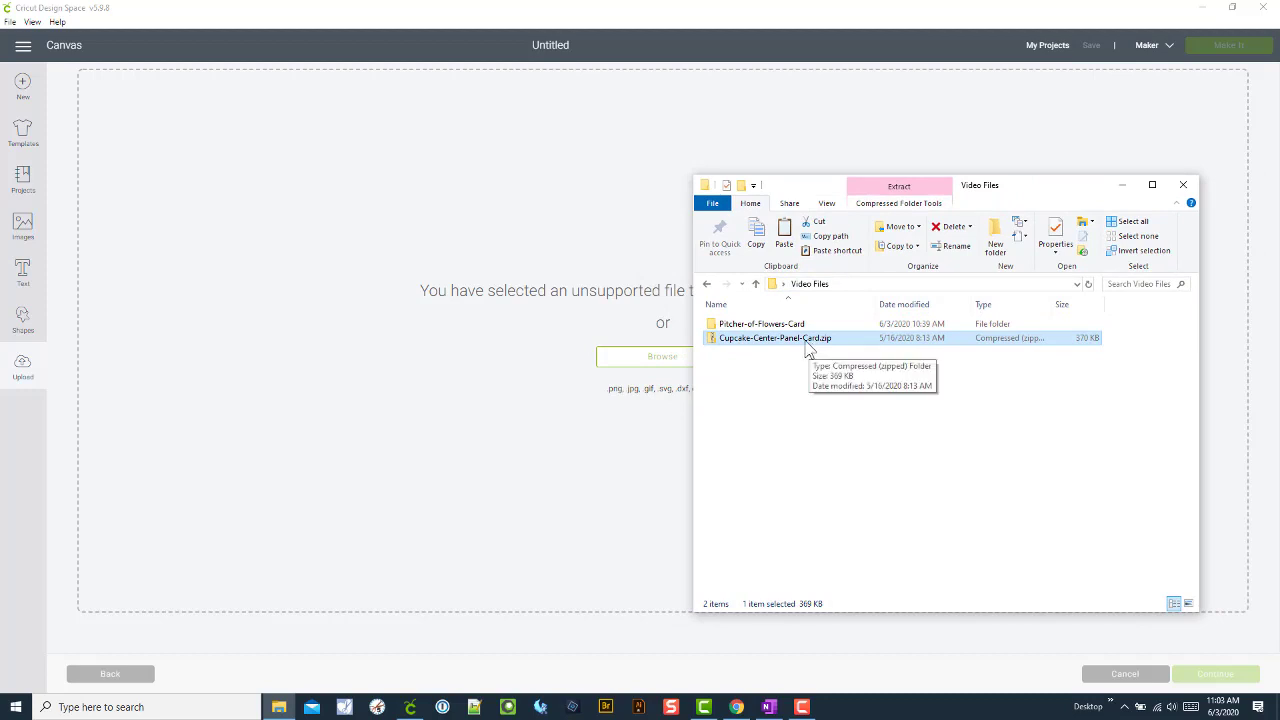
# - Open the zip's SVG Files folder and drag cupcake_center_panel_card.svg onto Design Space's upload area
pyautogui.doubleClick(806, 340)
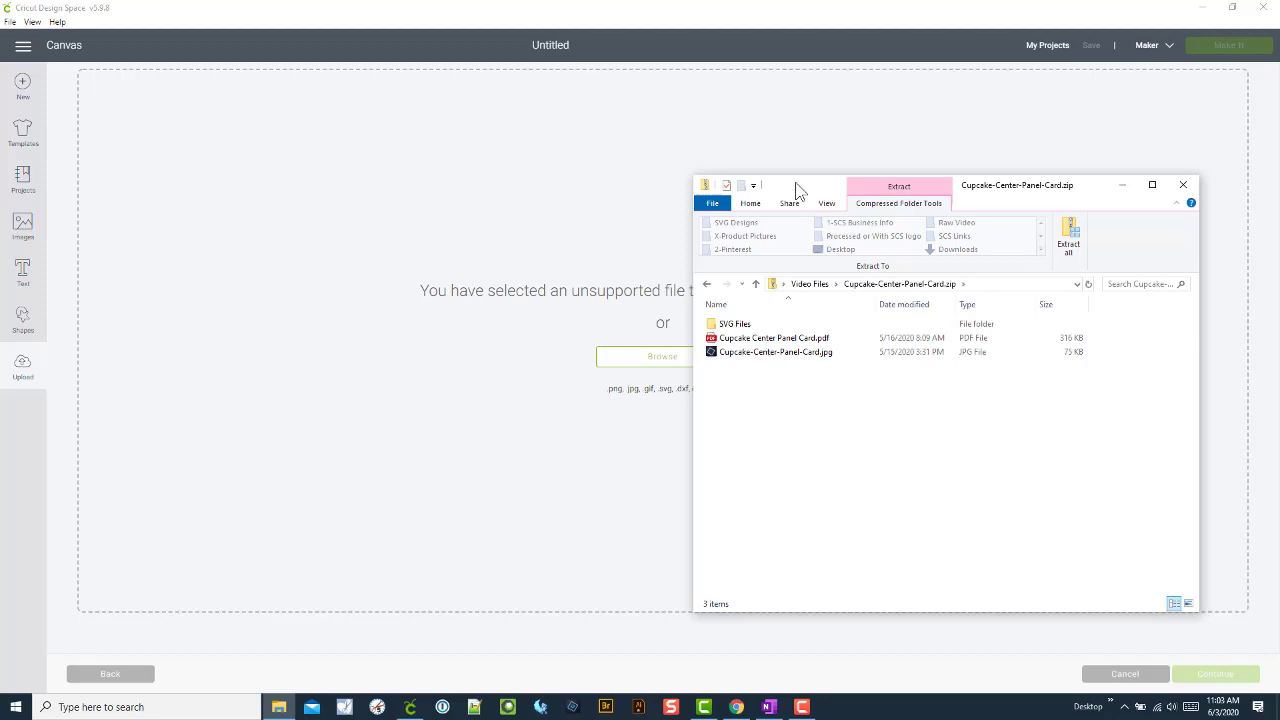
pyautogui.moveTo(797, 190); pyautogui.dragTo(806, 141)
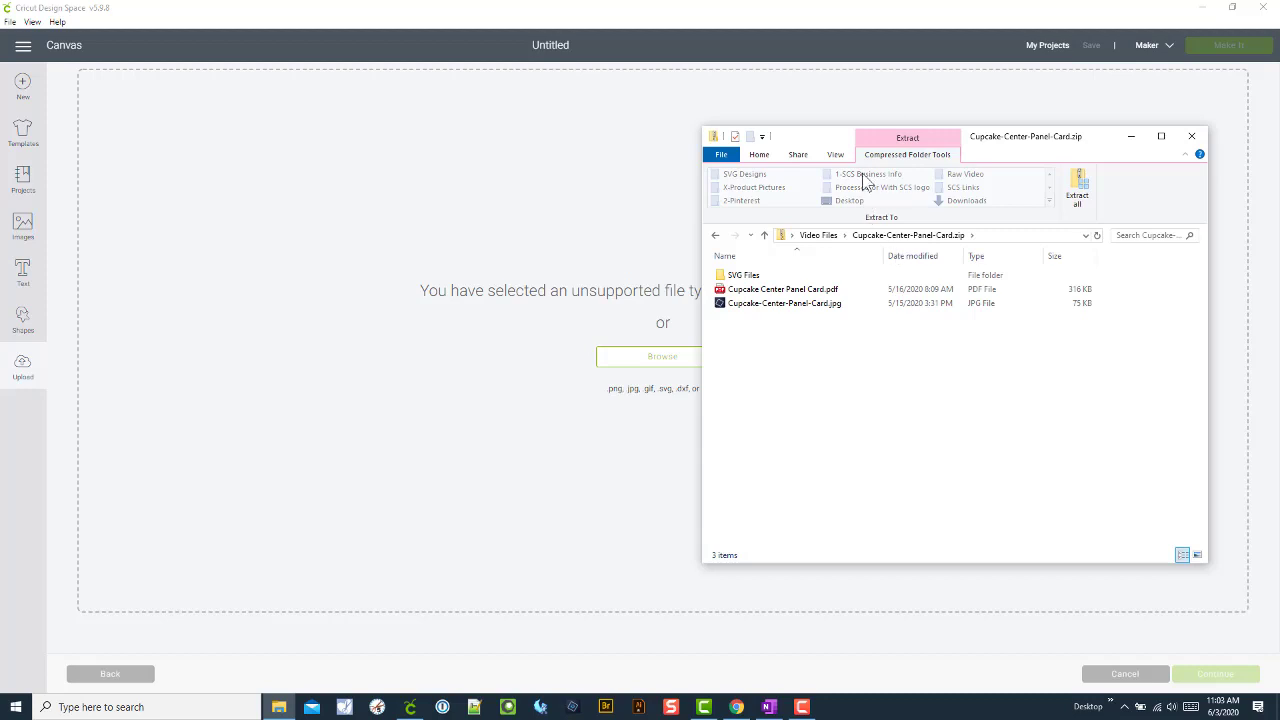
pyautogui.moveTo(812, 135); pyautogui.dragTo(859, 140)
pyautogui.doubleClick(785, 281)
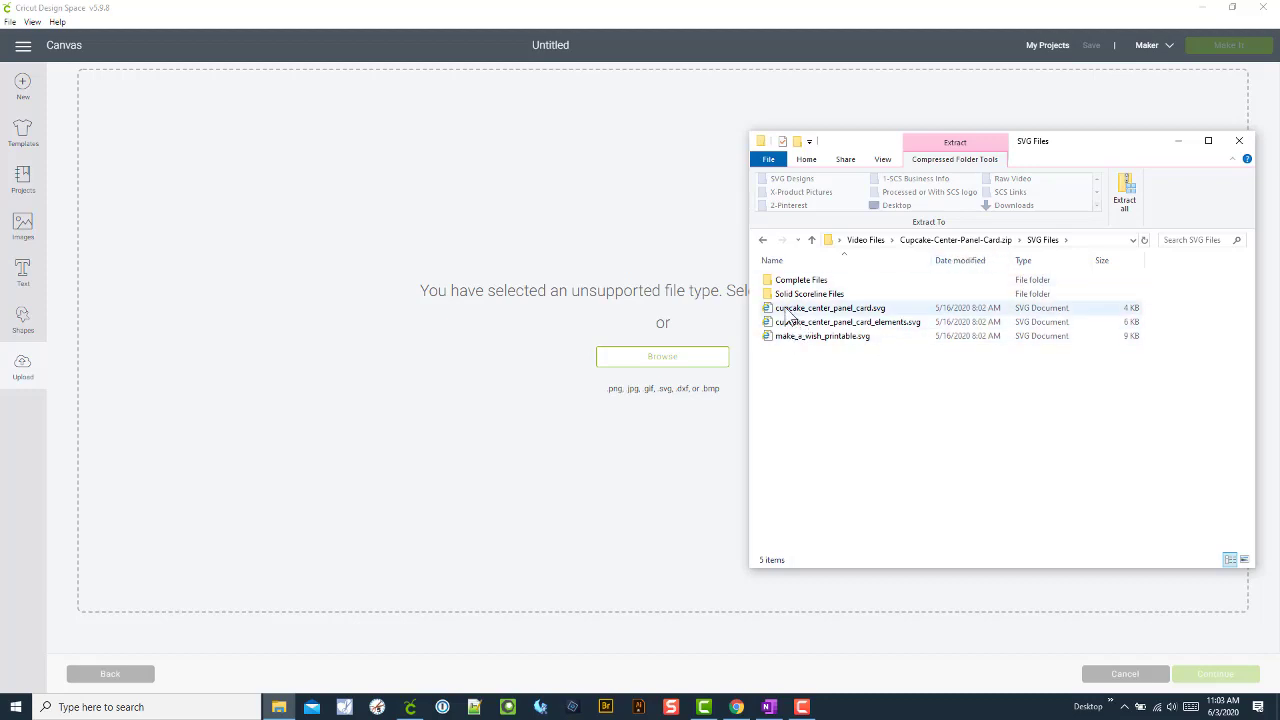
pyautogui.moveTo(790, 312); pyautogui.dragTo(525, 325)
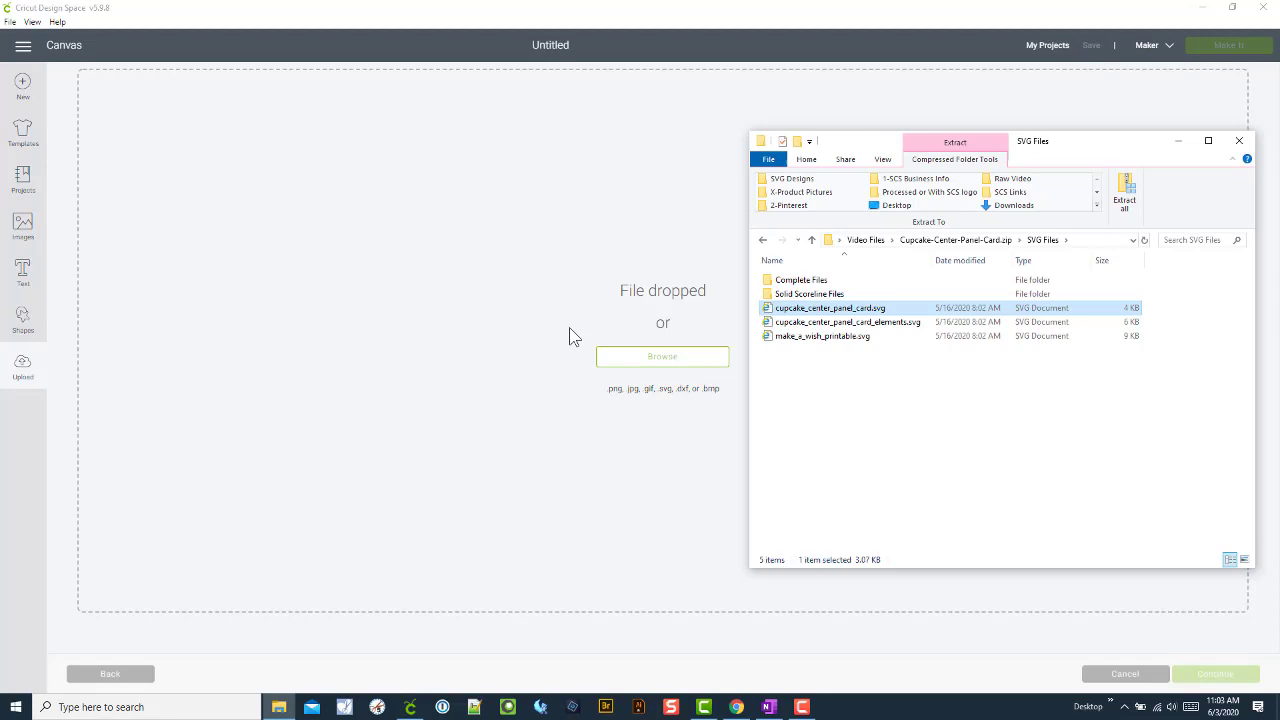
pyautogui.moveTo(805, 309); pyautogui.dragTo(506, 338)
pyautogui.click(672, 410)
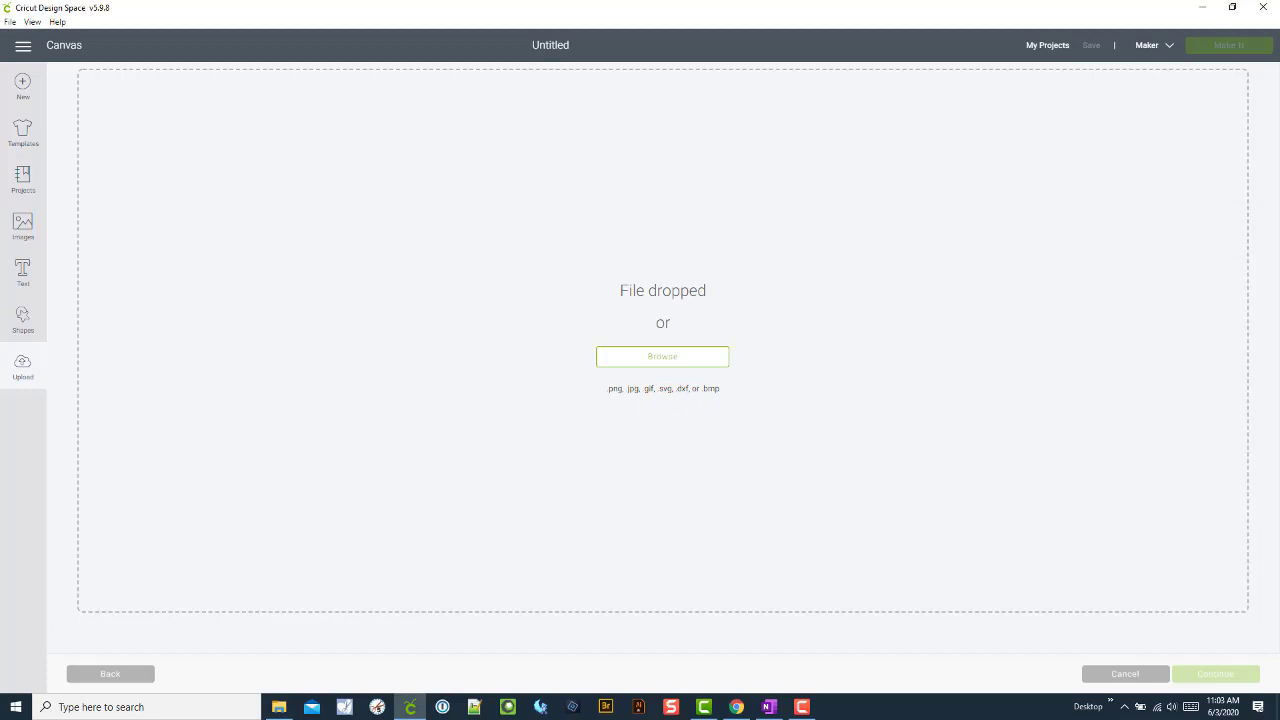
# - Pick pitcher_of_flowers_card.svg through Upload Pattern's file picker, which reports an unsupported file type
pyautogui.click(150, 676)
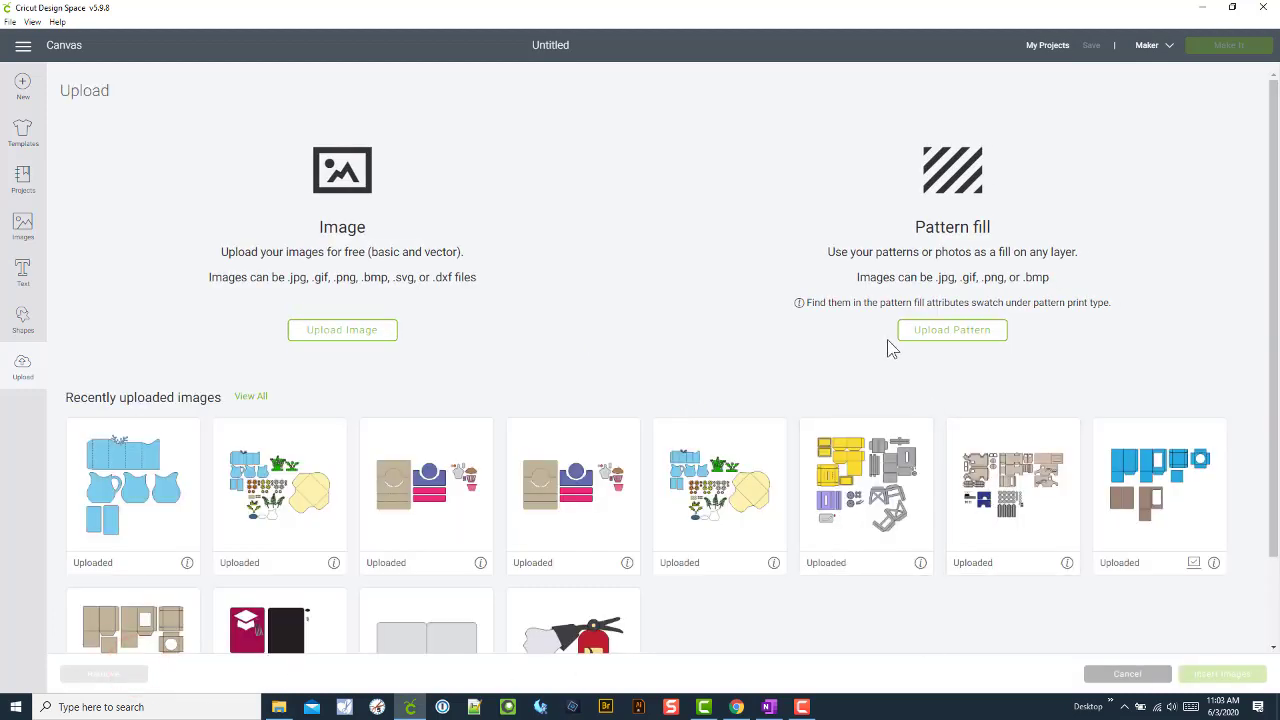
pyautogui.click(950, 333)
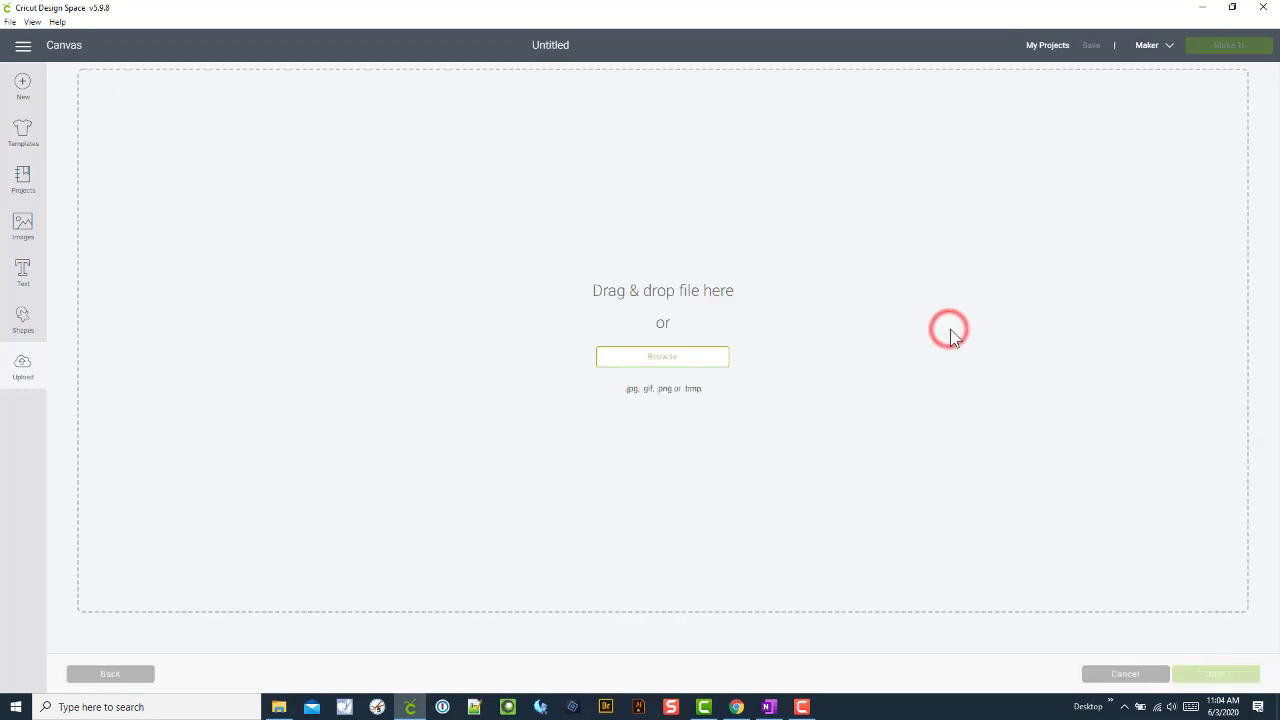
pyautogui.click(667, 360)
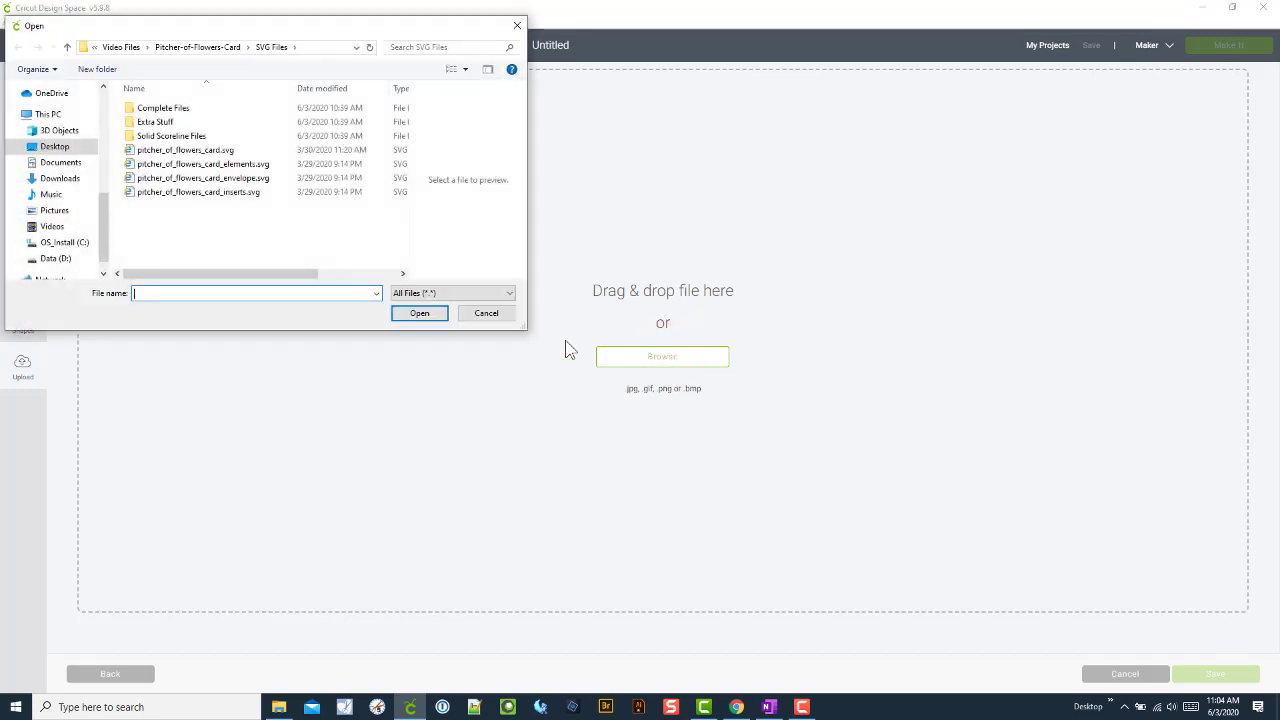
pyautogui.moveTo(205, 29); pyautogui.dragTo(254, 49)
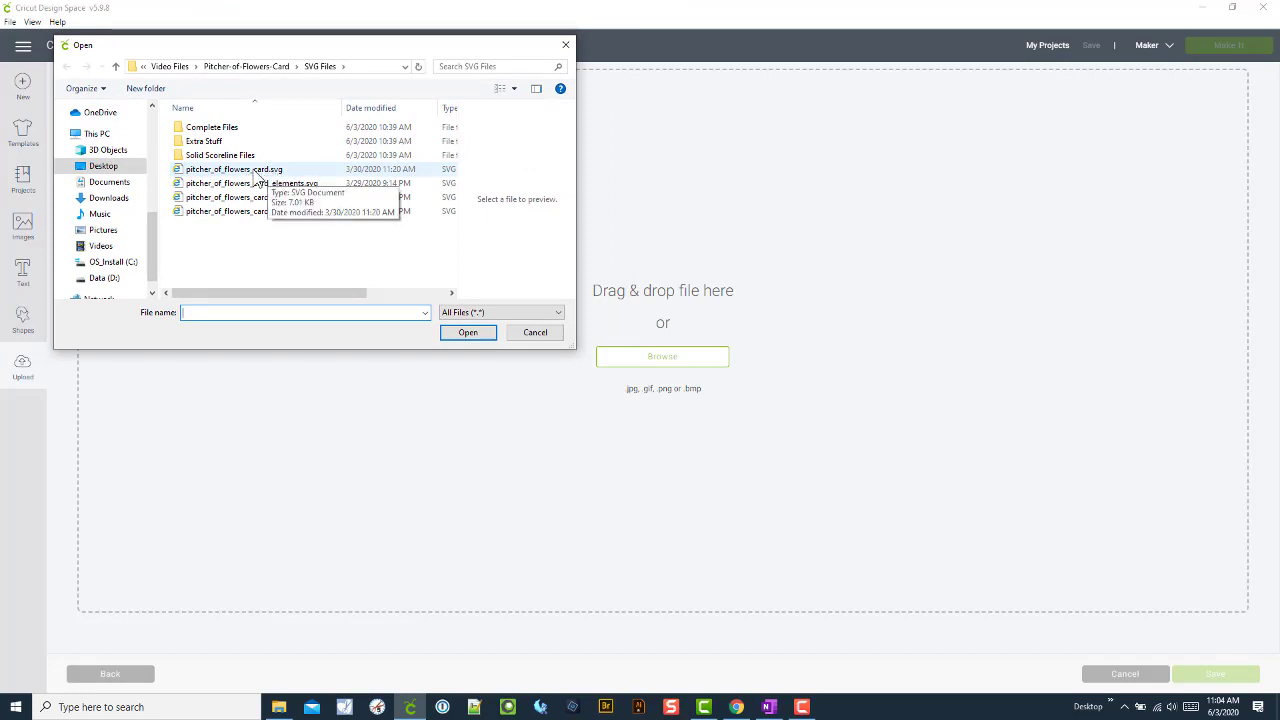
pyautogui.moveTo(252, 171); pyautogui.dragTo(280, 212)
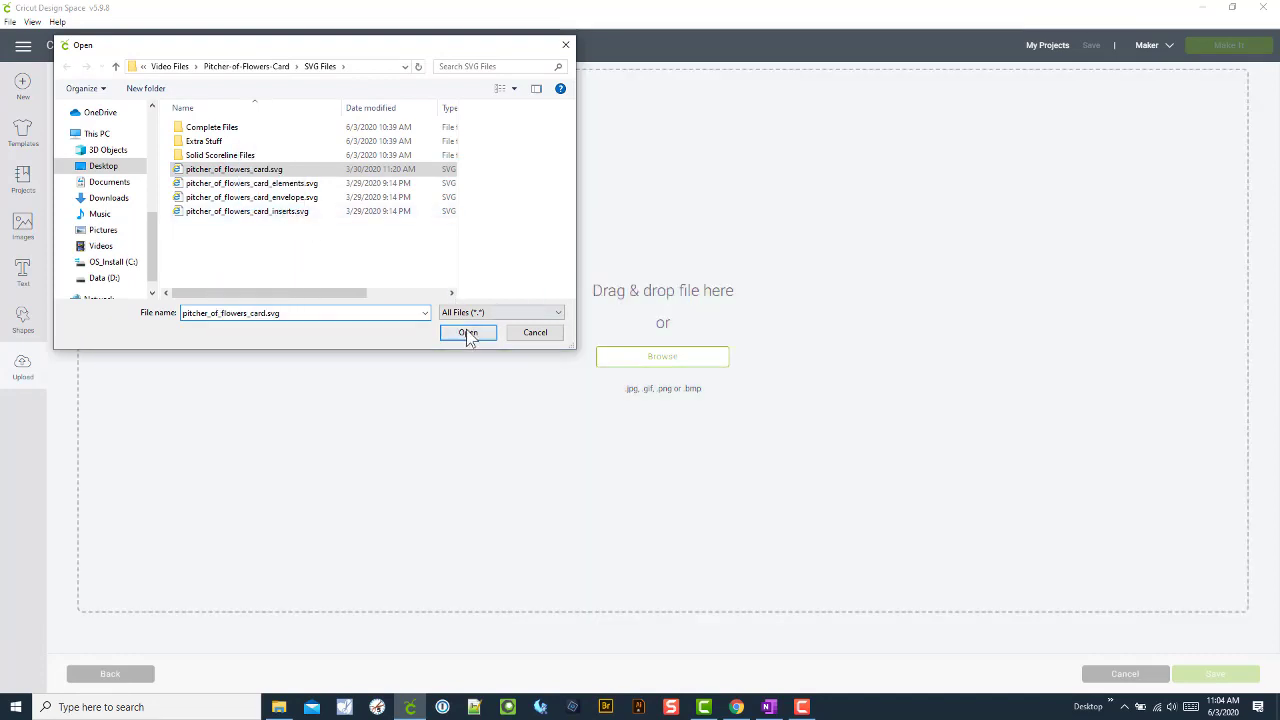
pyautogui.click(468, 334)
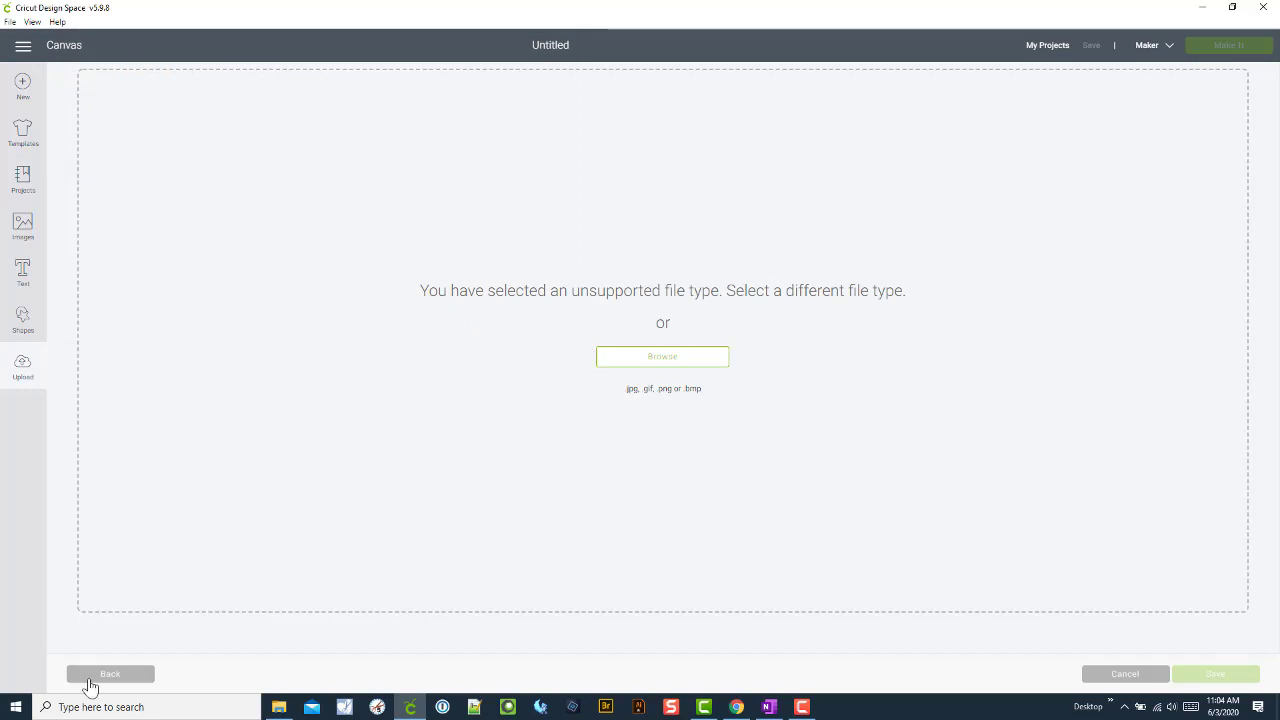
# - Browse to pitcher_of_flowers_card_elements.svg under Upload Image, open it and save it
pyautogui.click(91, 677)
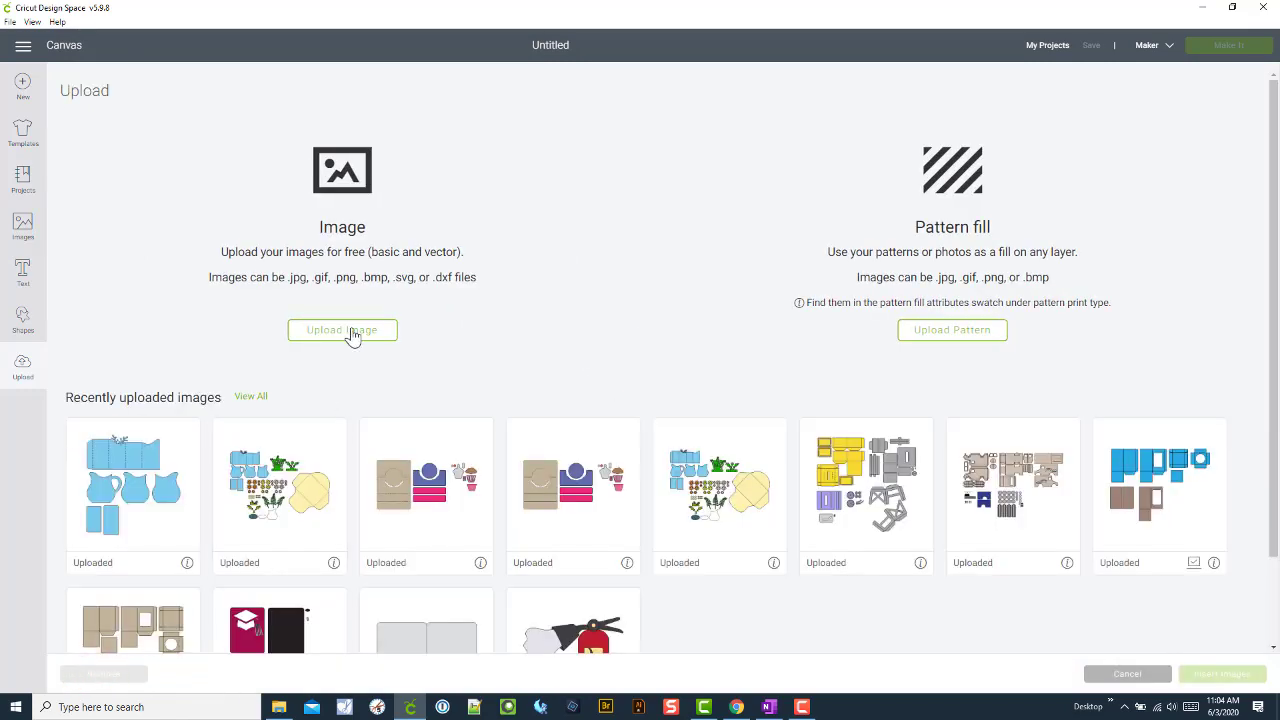
pyautogui.click(351, 330)
pyautogui.click(651, 357)
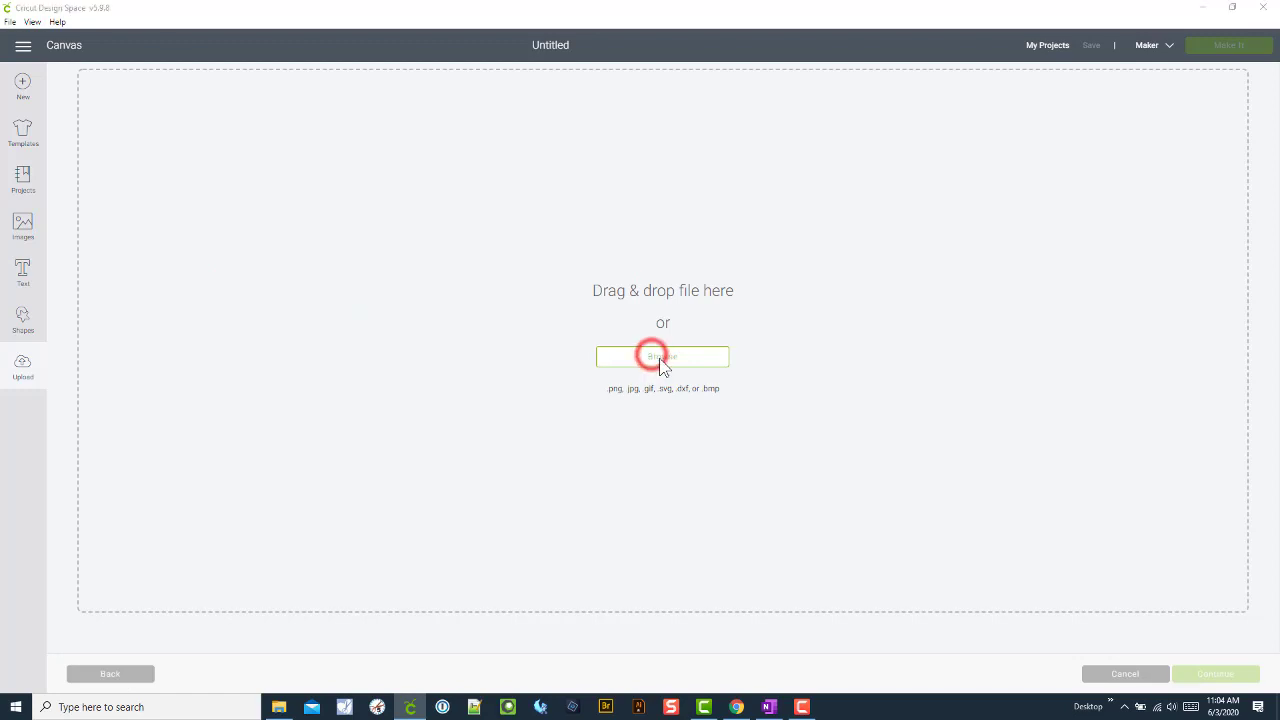
pyautogui.click(251, 183)
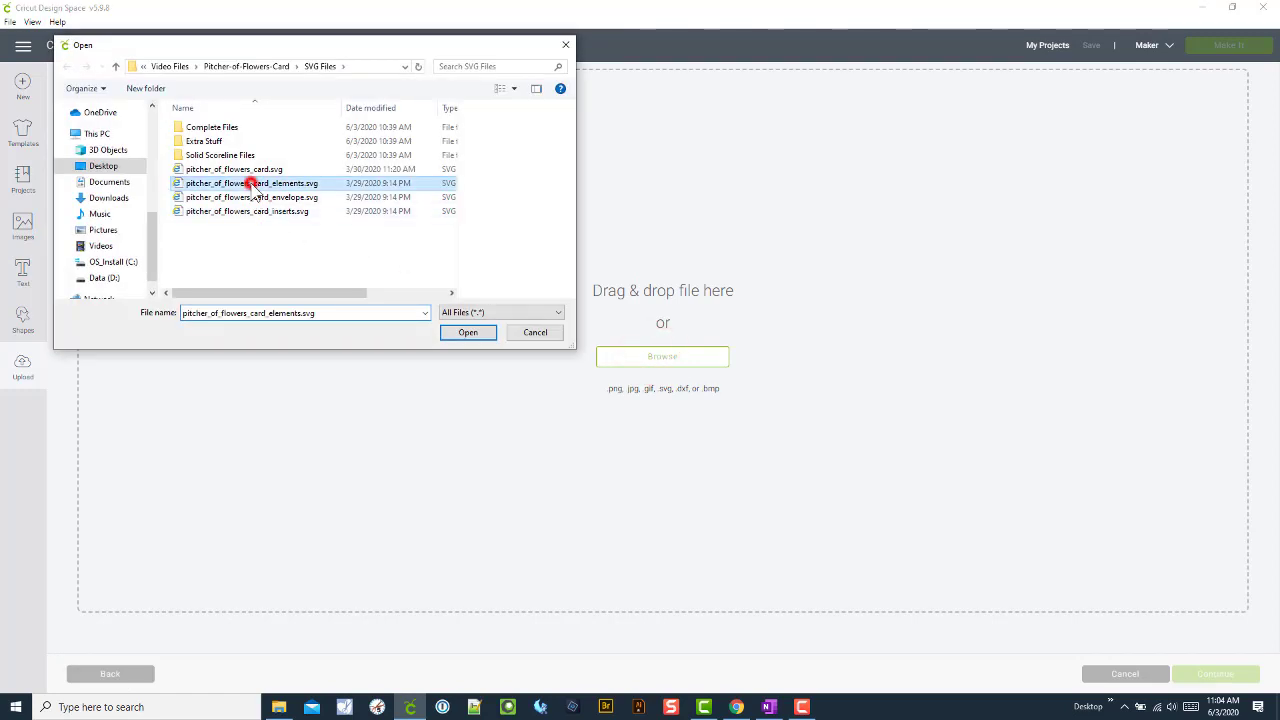
pyautogui.click(467, 334)
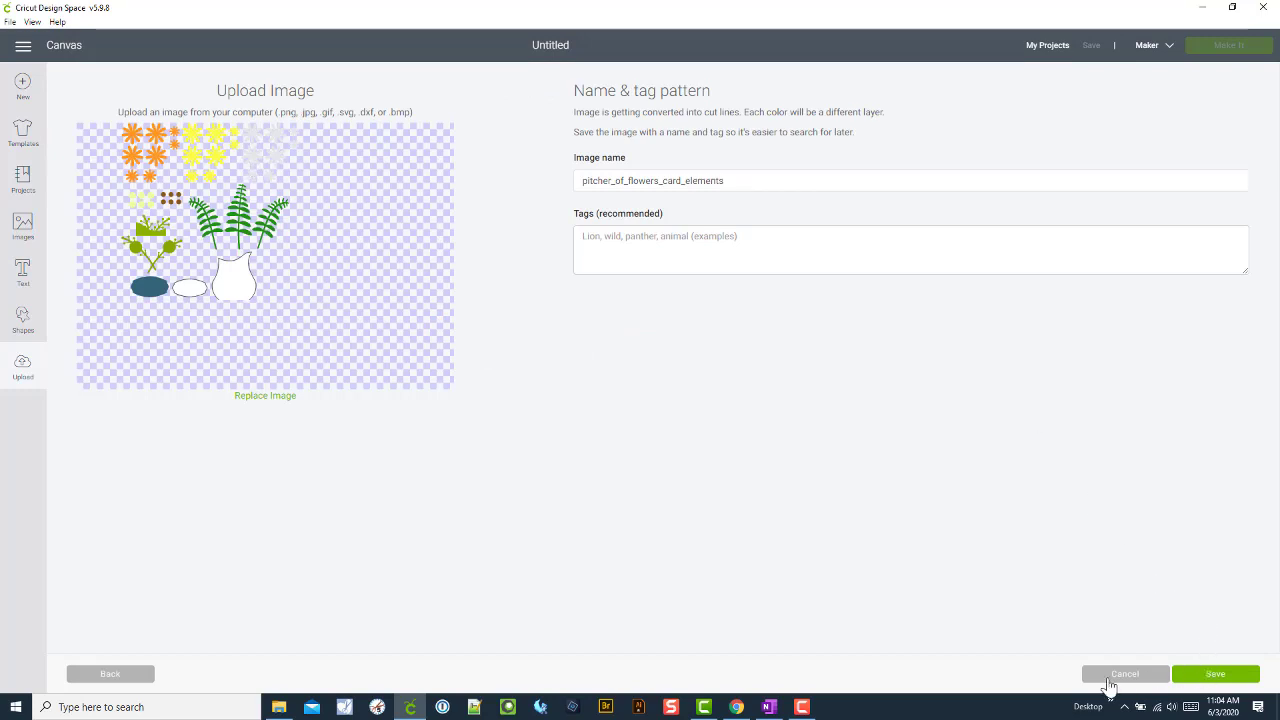
pyautogui.click(1224, 677)
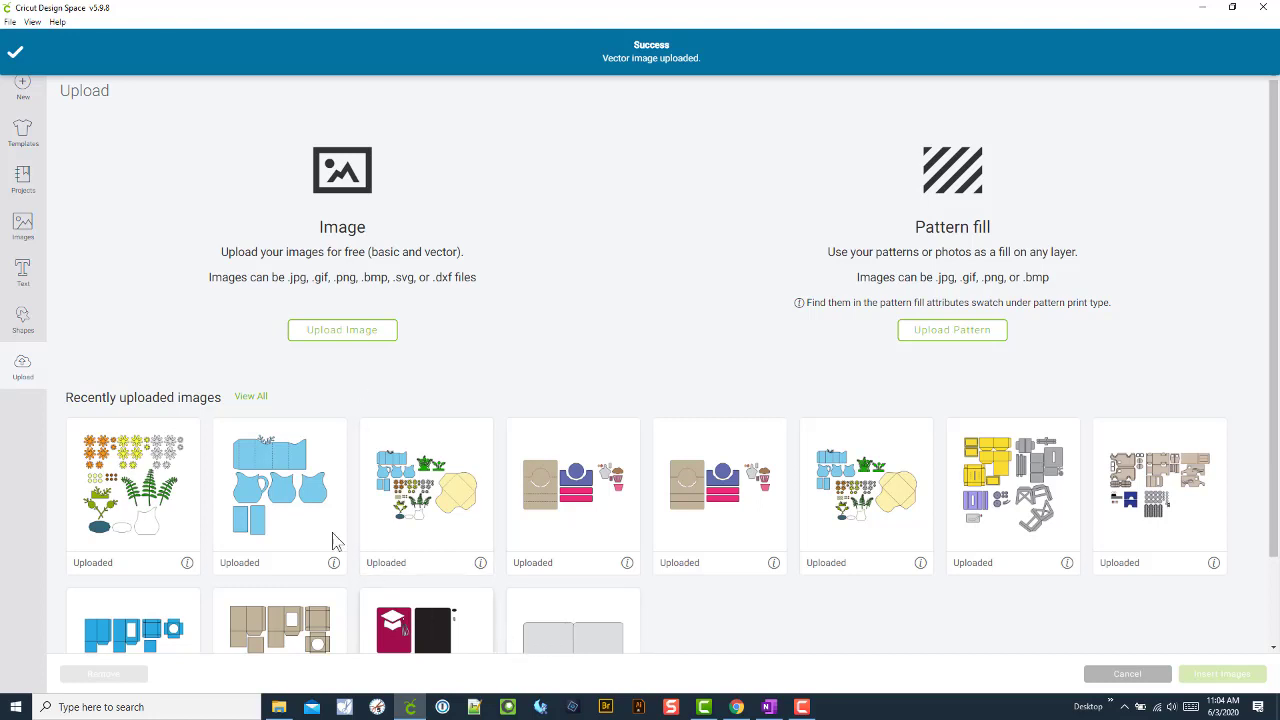
# - Choose Cupcake-Center-Panel-Card.zip from Video Files as an image, then reopen the file picker after the rejection
pyautogui.click(361, 340)
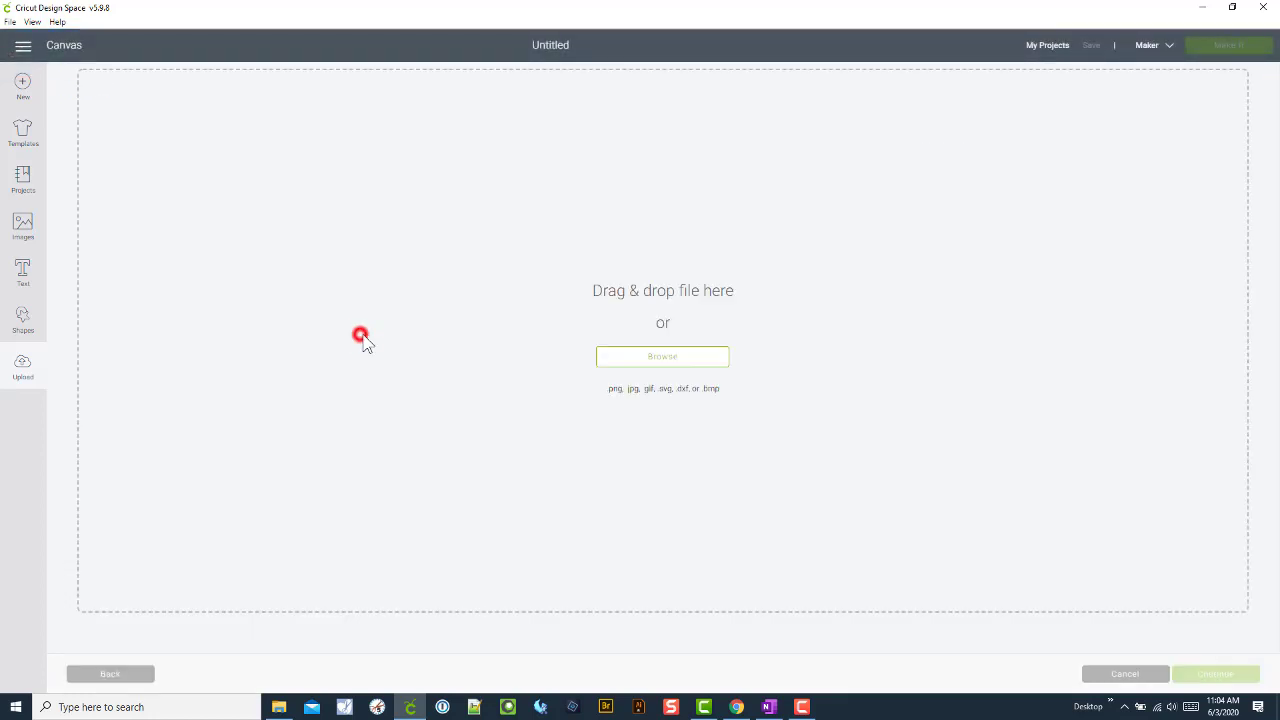
pyautogui.click(659, 360)
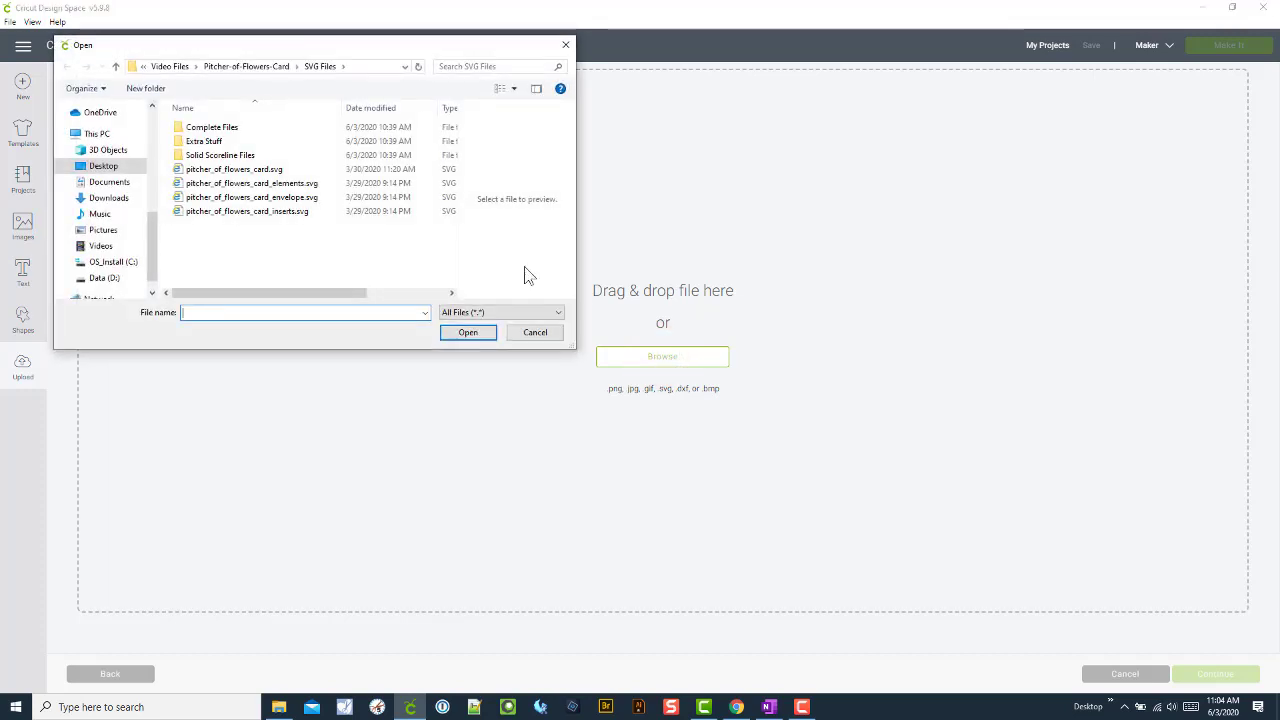
pyautogui.click(170, 66)
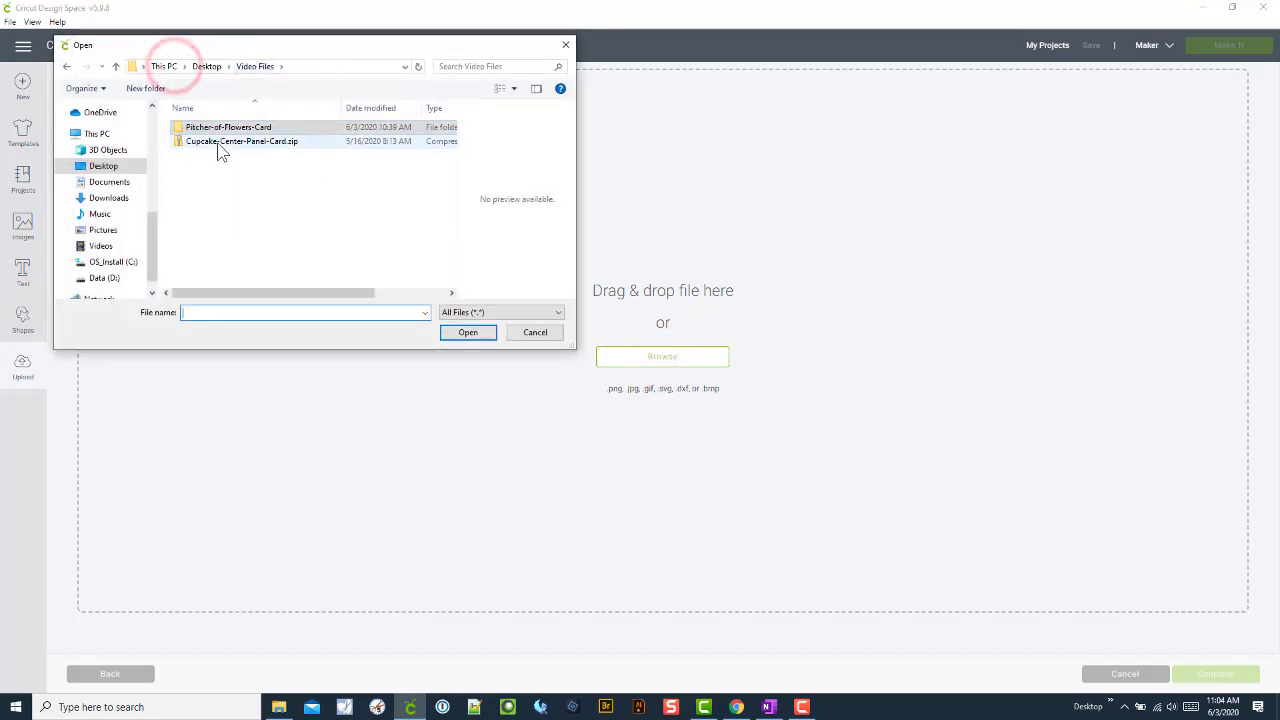
pyautogui.doubleClick(205, 140)
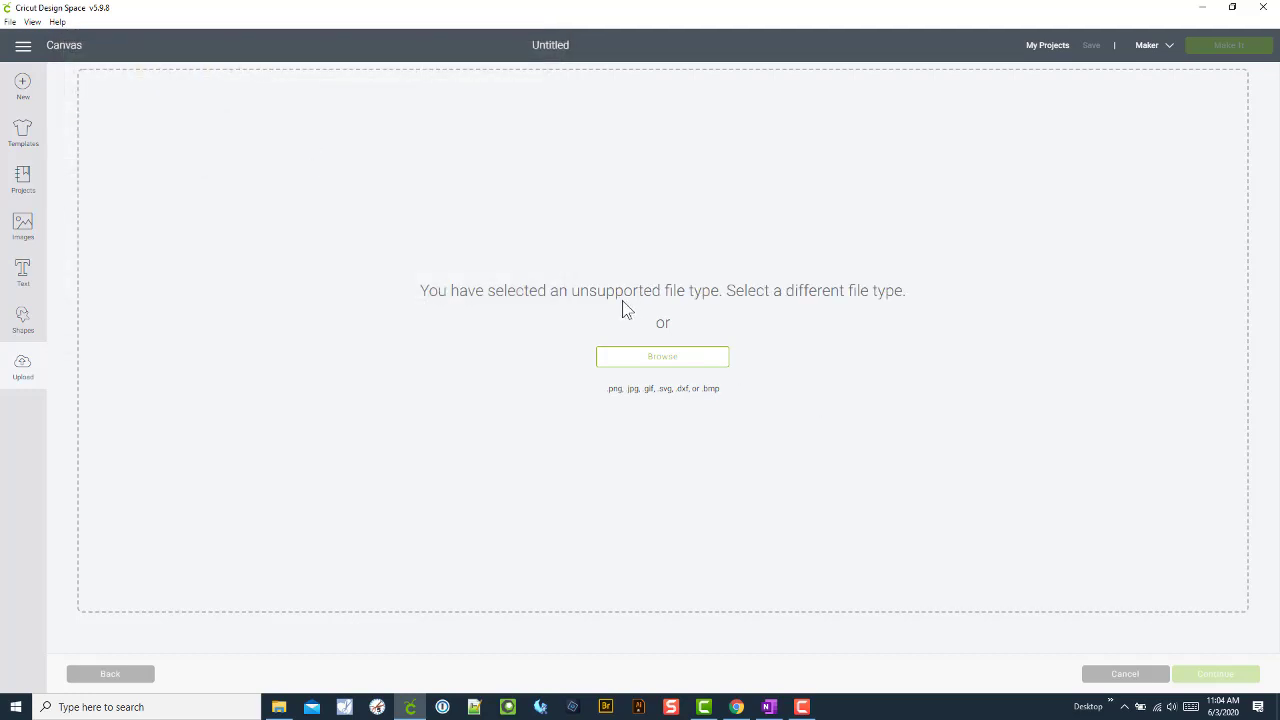
pyautogui.click(662, 358)
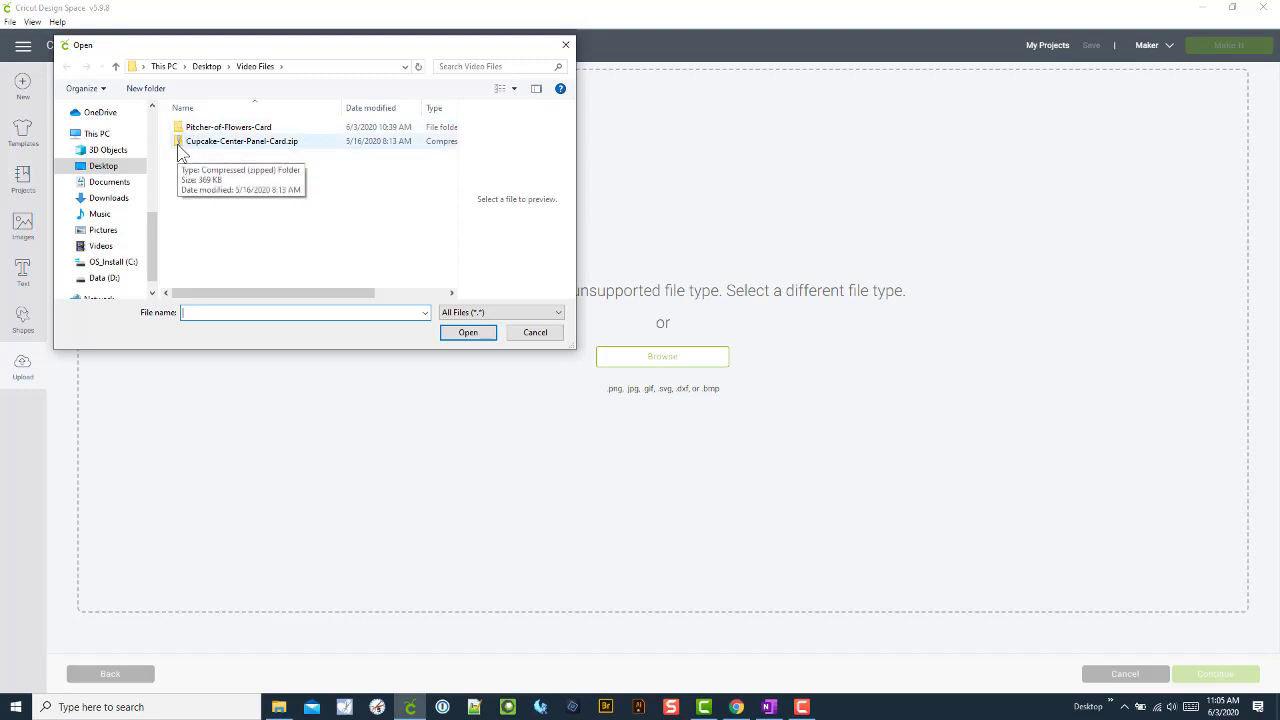
# - Extract Cupcake-Center-Panel-Card.zip in Video Files using Extract All
pyautogui.click(536, 332)
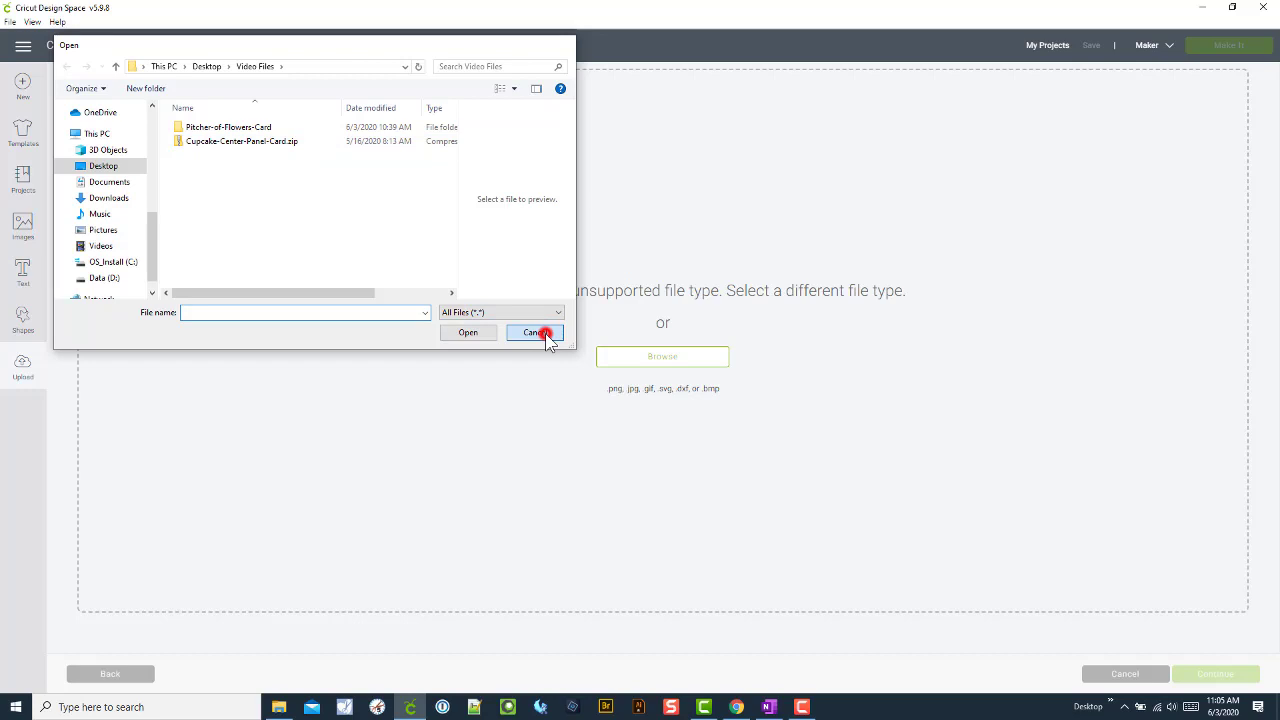
pyautogui.click(279, 707)
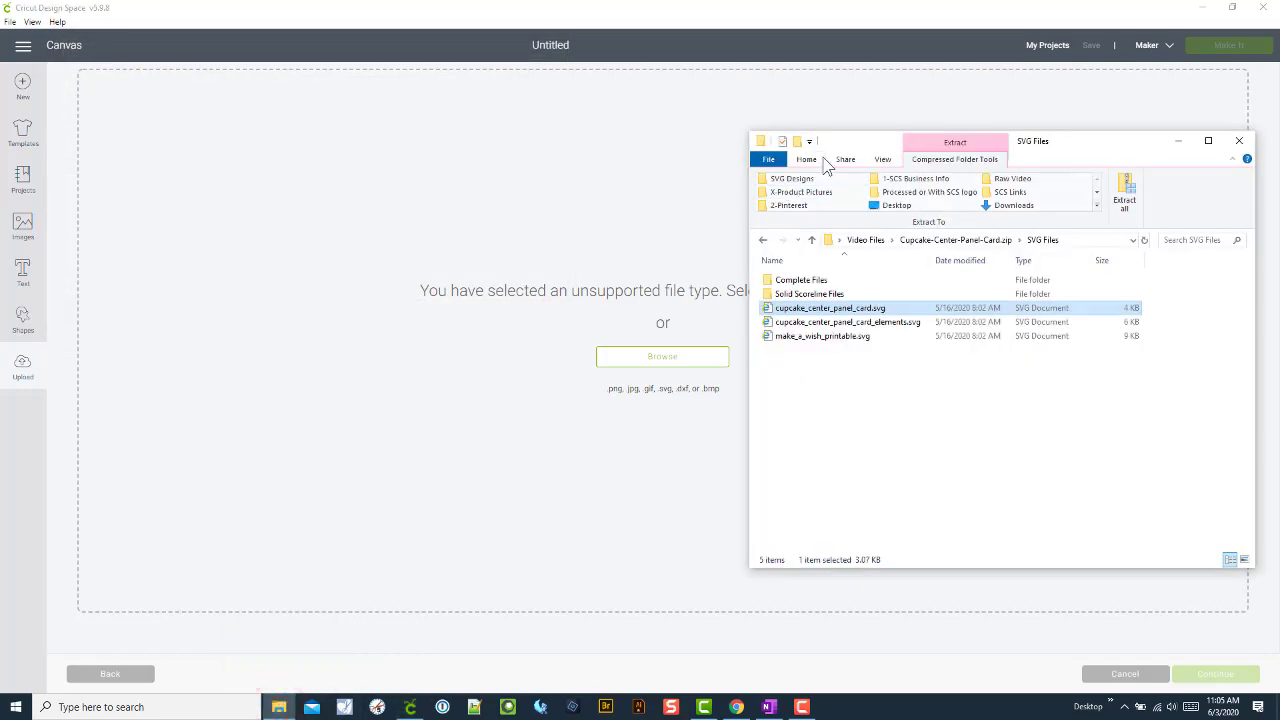
pyautogui.moveTo(828, 140); pyautogui.dragTo(501, 126)
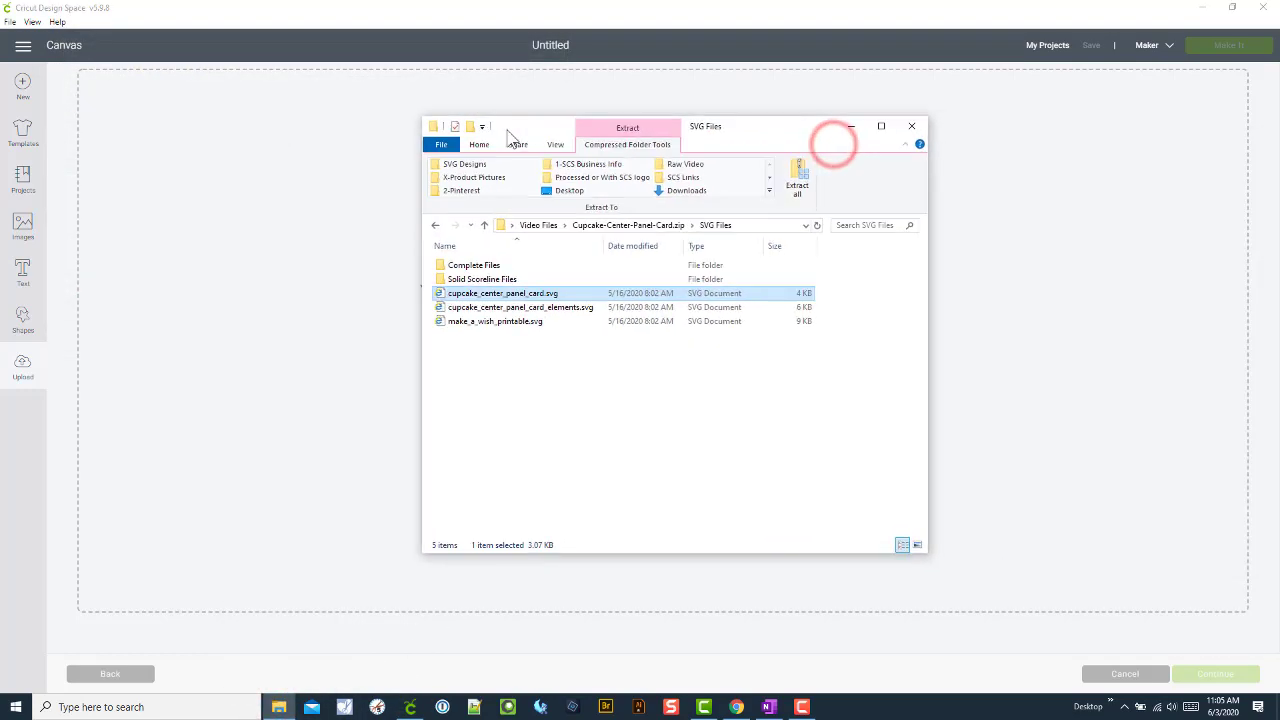
pyautogui.click(538, 225)
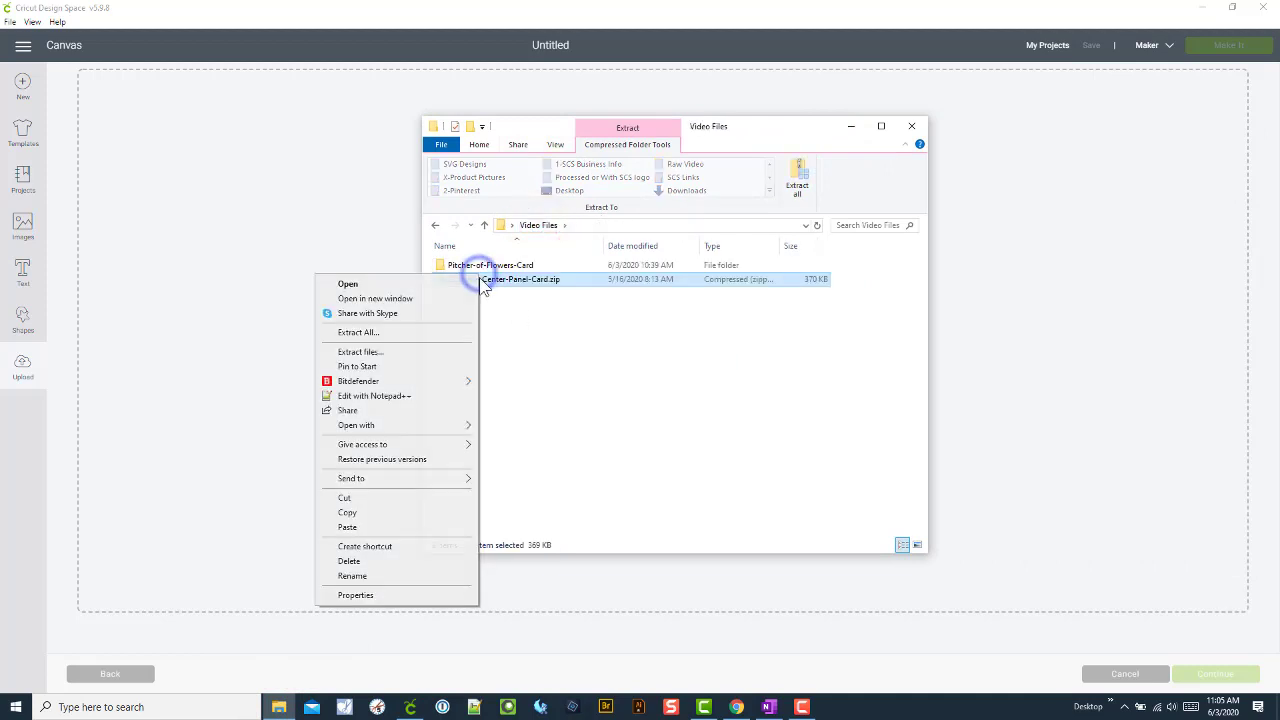
pyautogui.click(378, 333)
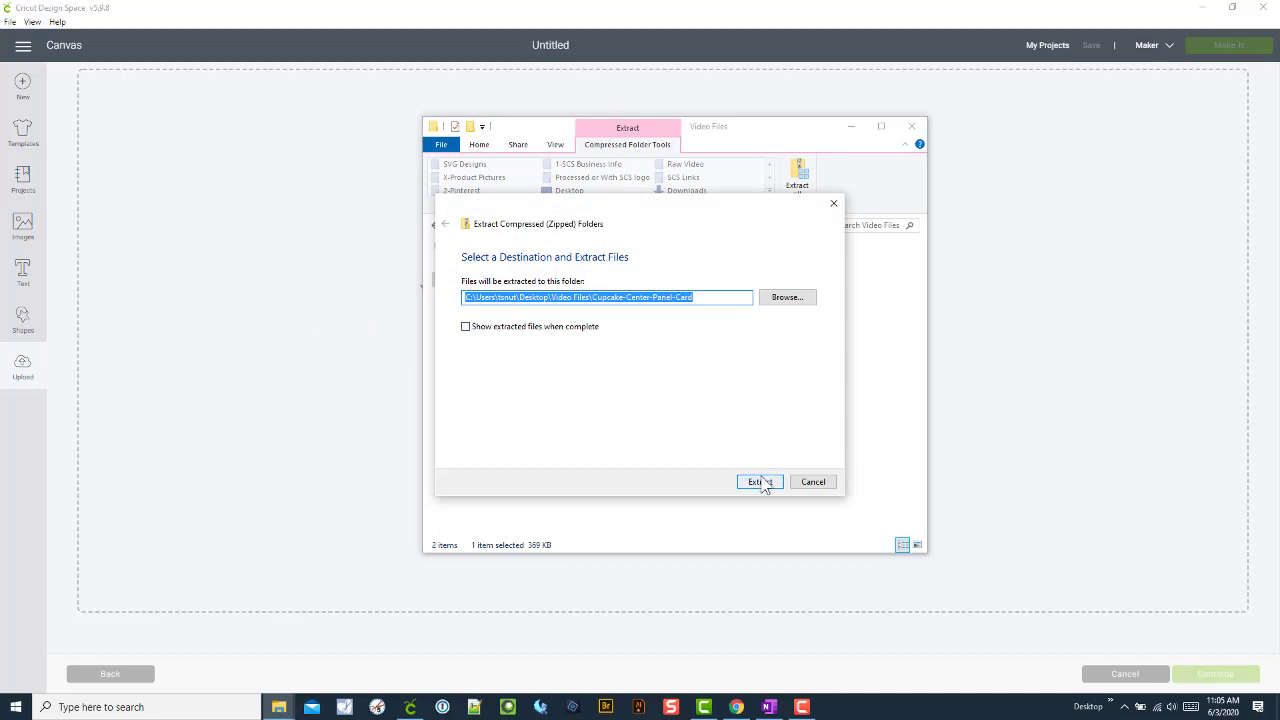
pyautogui.click(760, 481)
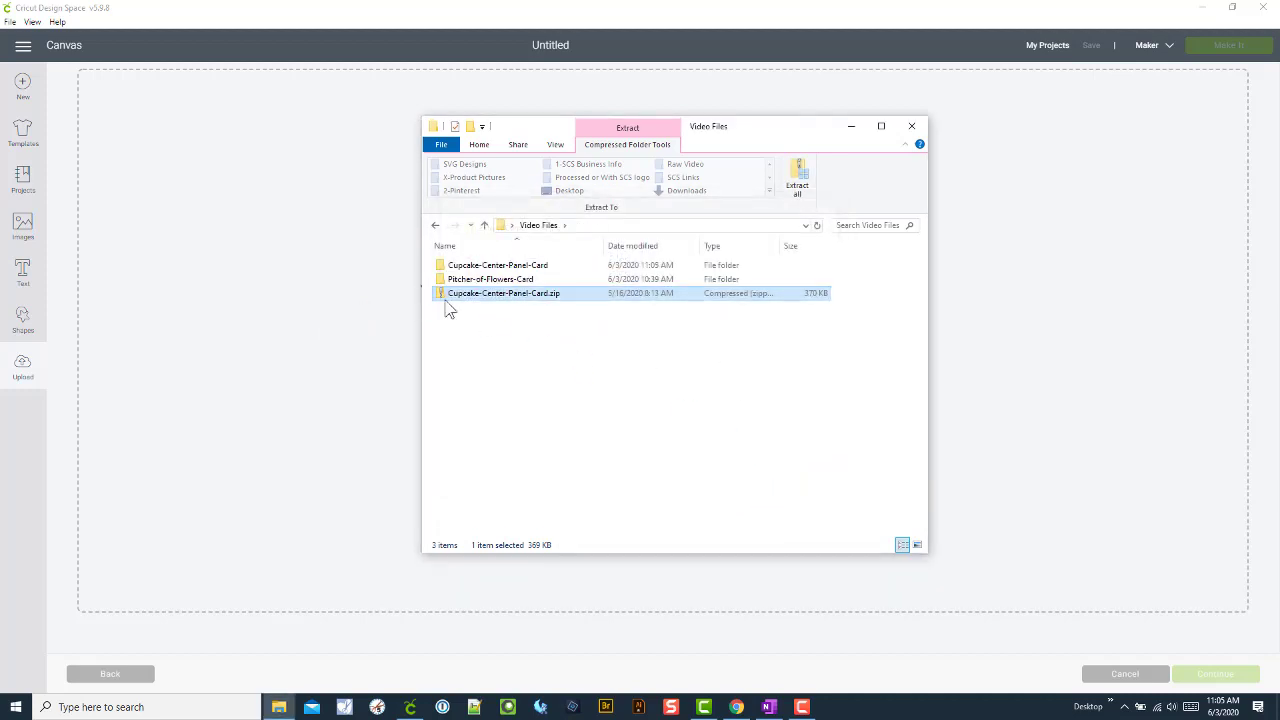
# - Drag cupcake_center_panel_card.svg from the extracted SVG Files folder onto the upload area and save it
pyautogui.moveTo(480, 293); pyautogui.dragTo(514, 100)
pyautogui.moveTo(555, 126); pyautogui.dragTo(839, 137)
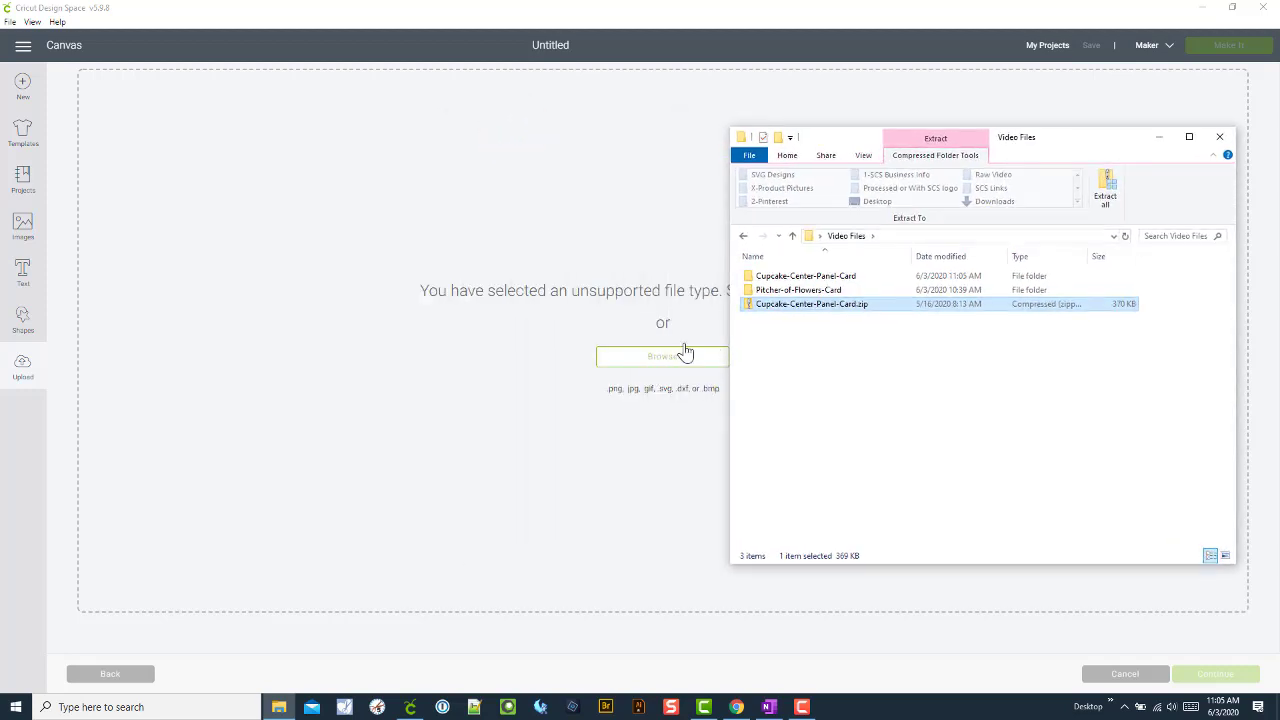
pyautogui.doubleClick(790, 275)
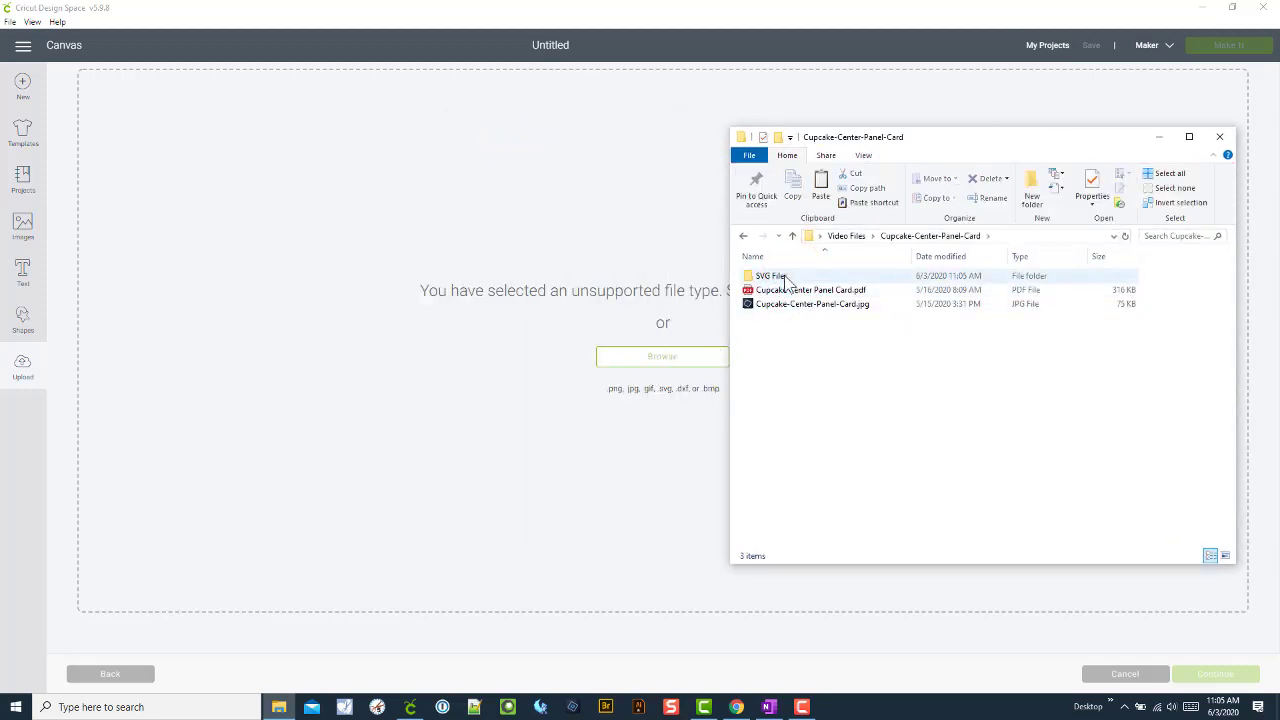
pyautogui.doubleClick(777, 275)
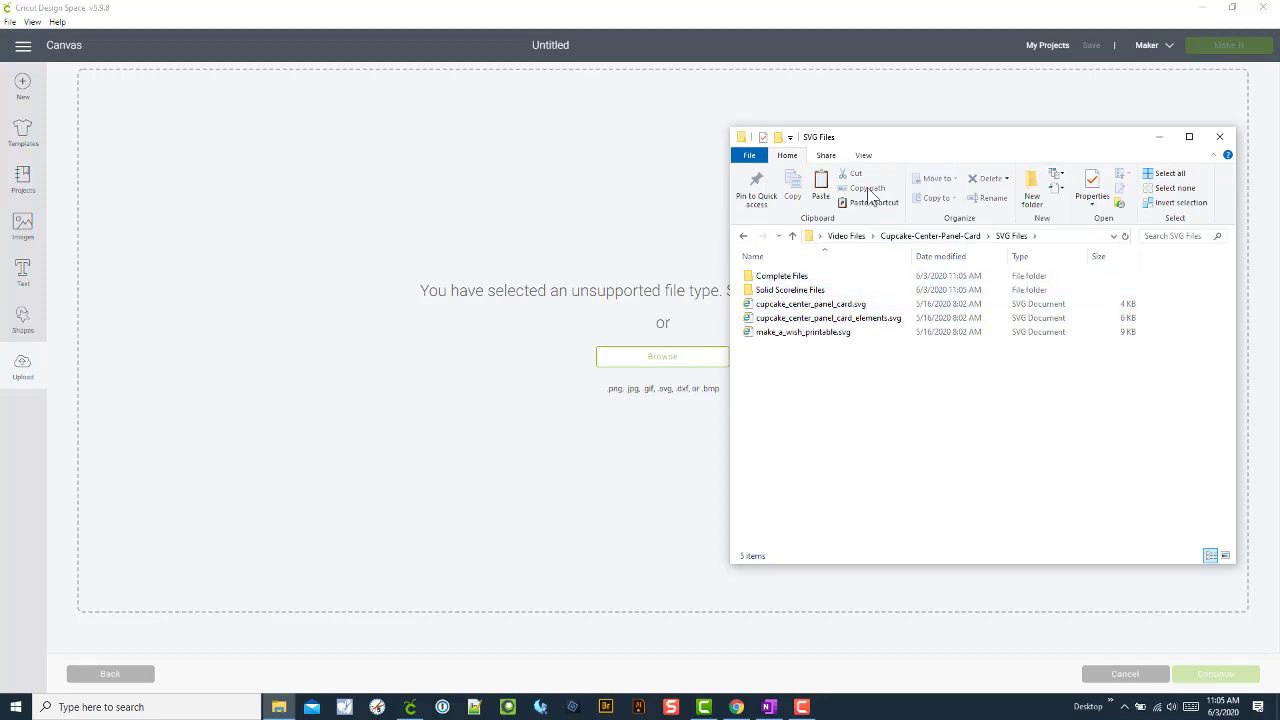
pyautogui.click(790, 305)
pyautogui.moveTo(737, 318); pyautogui.dragTo(651, 331)
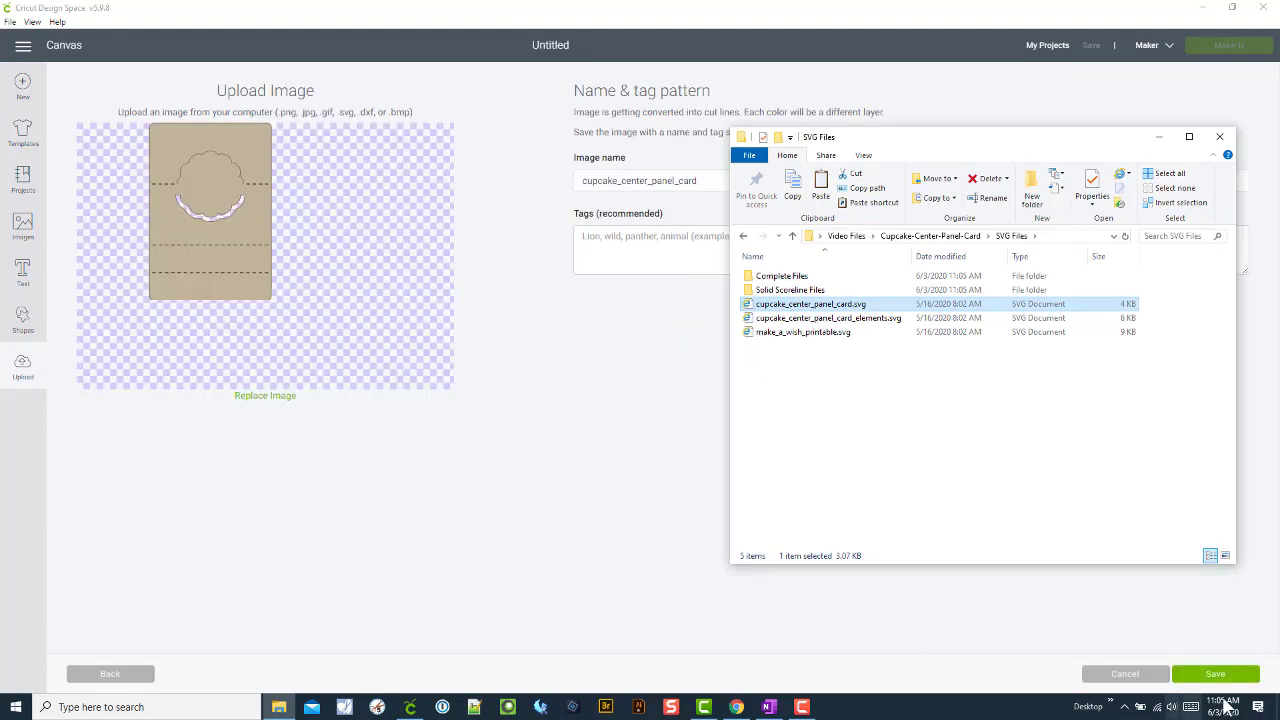
pyautogui.click(715, 627)
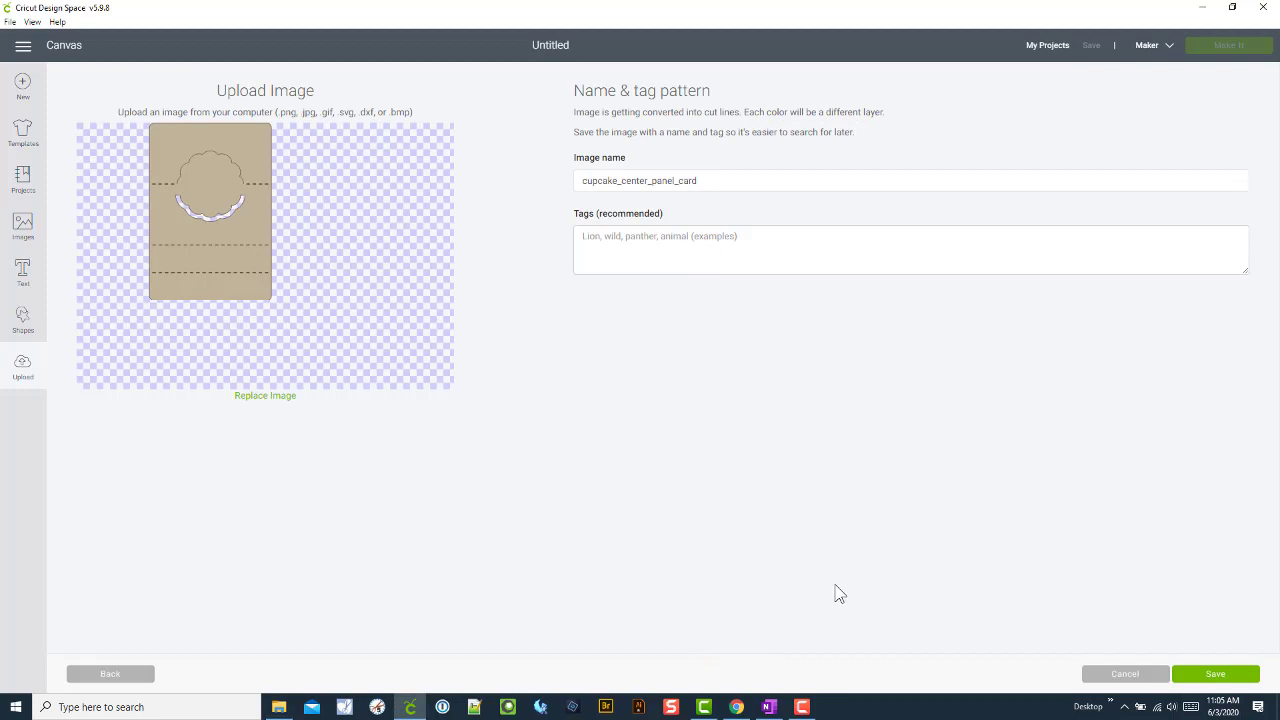
pyautogui.click(1213, 673)
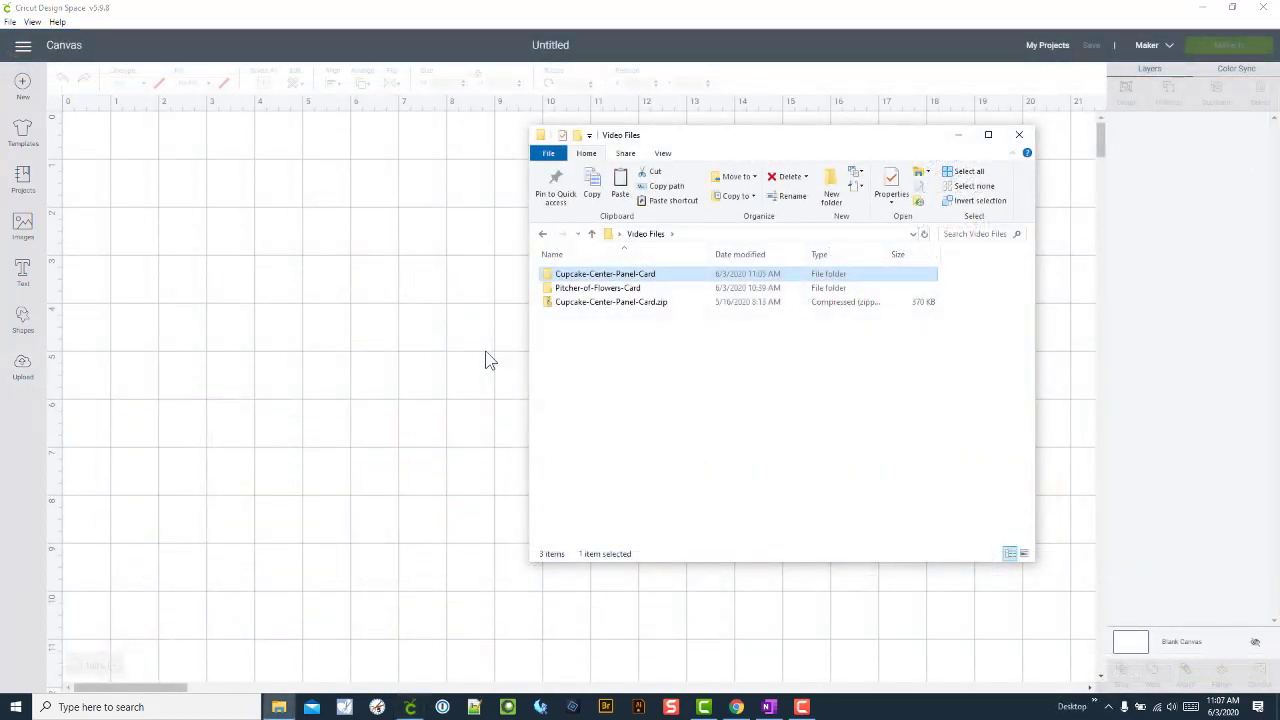
# - Drop Cupcake Center Panel Card.pdf onto the Upload Image area and reveal the unsupported-file message
pyautogui.doubleClick(585, 276)
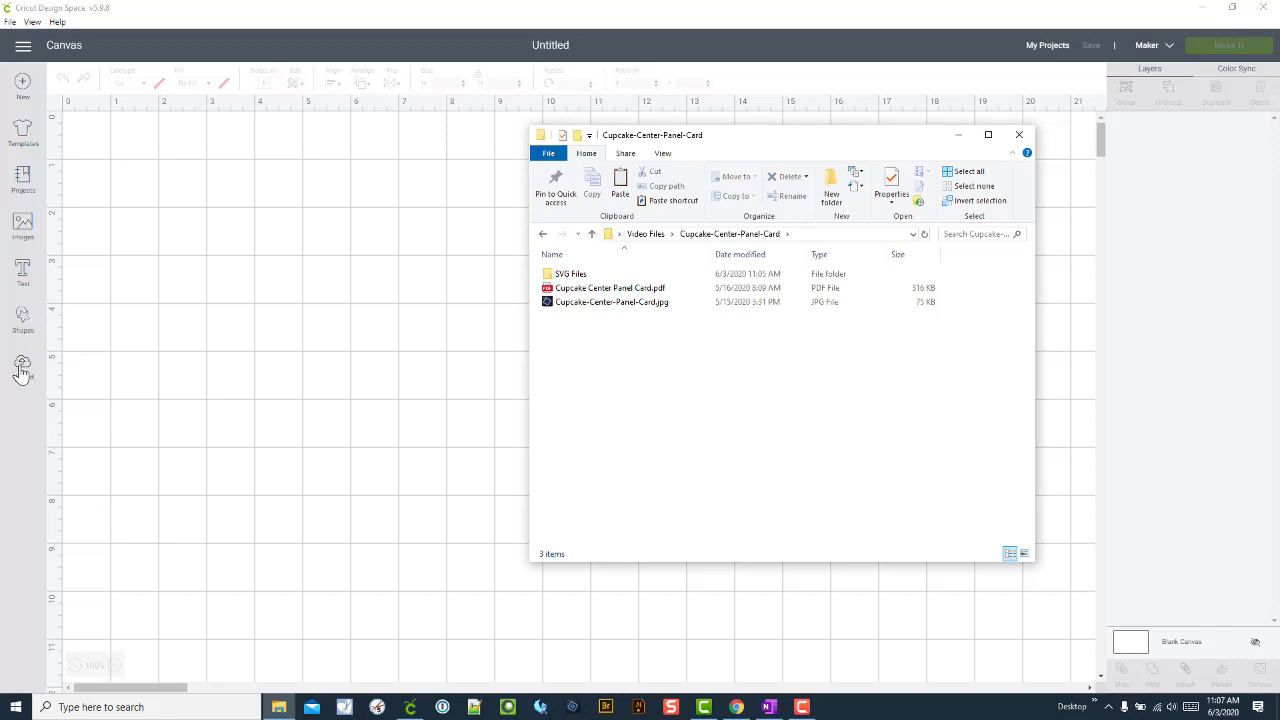
pyautogui.click(22, 366)
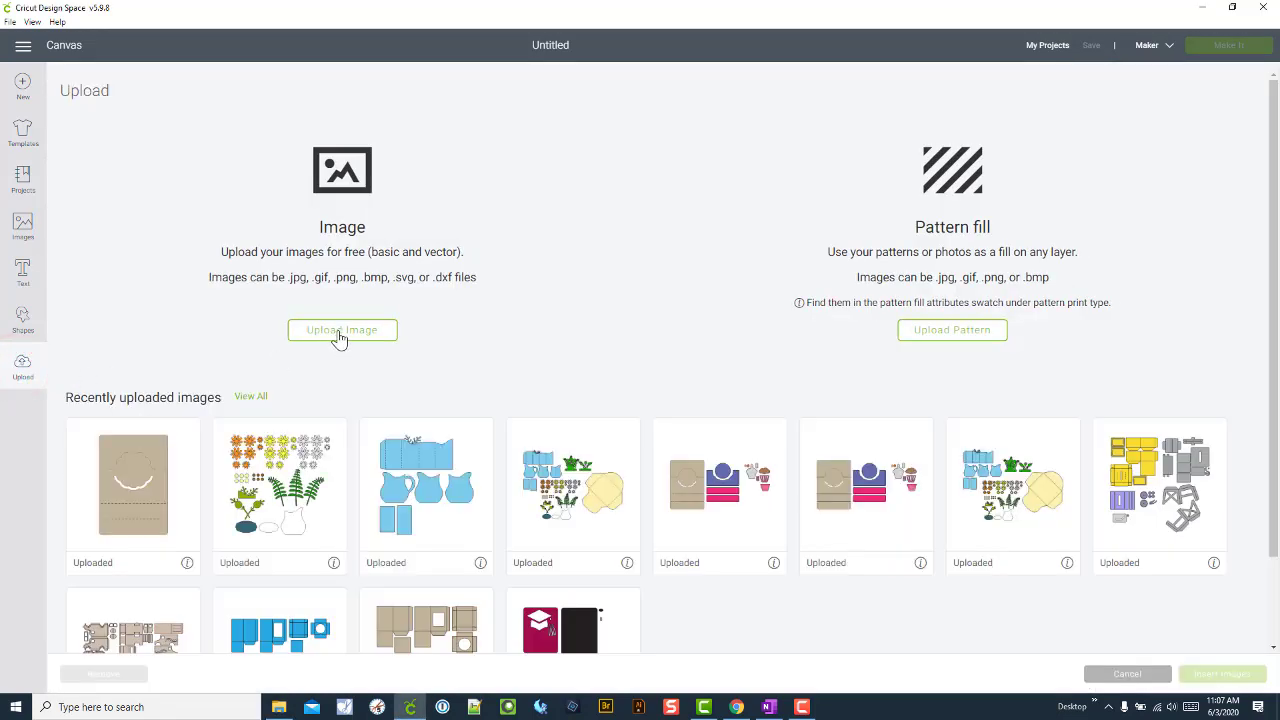
pyautogui.click(340, 333)
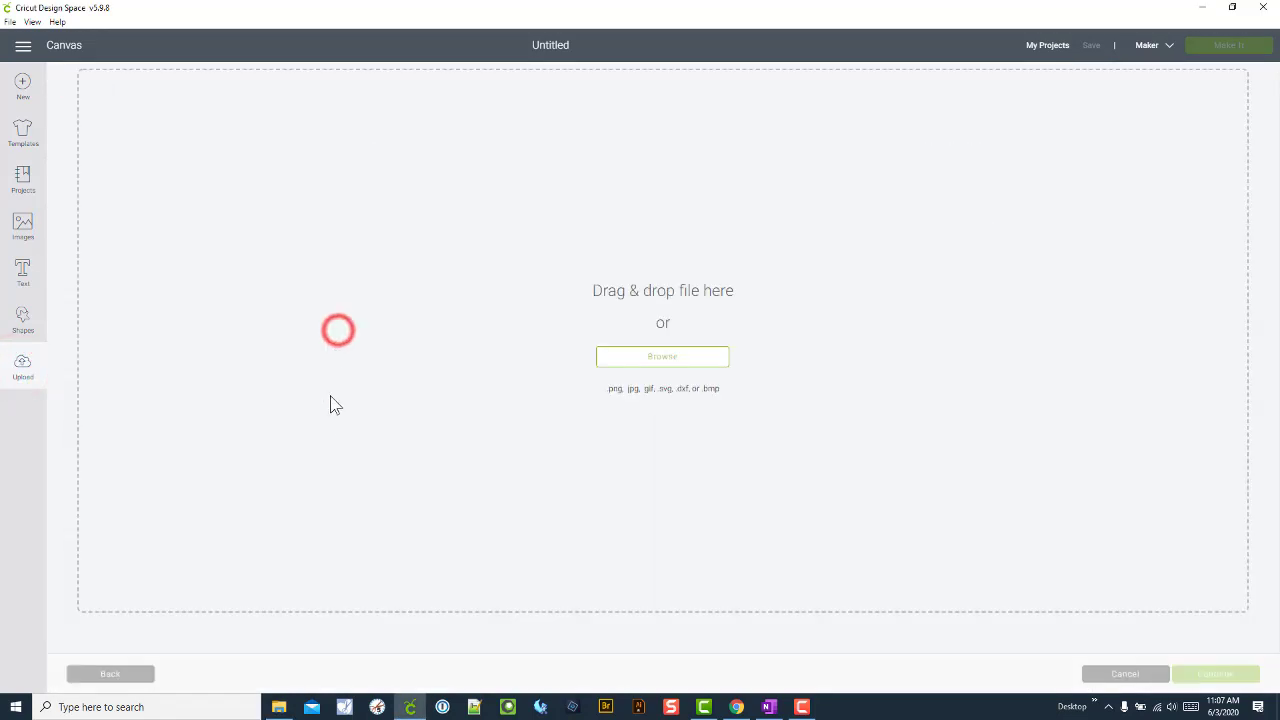
pyautogui.click(279, 707)
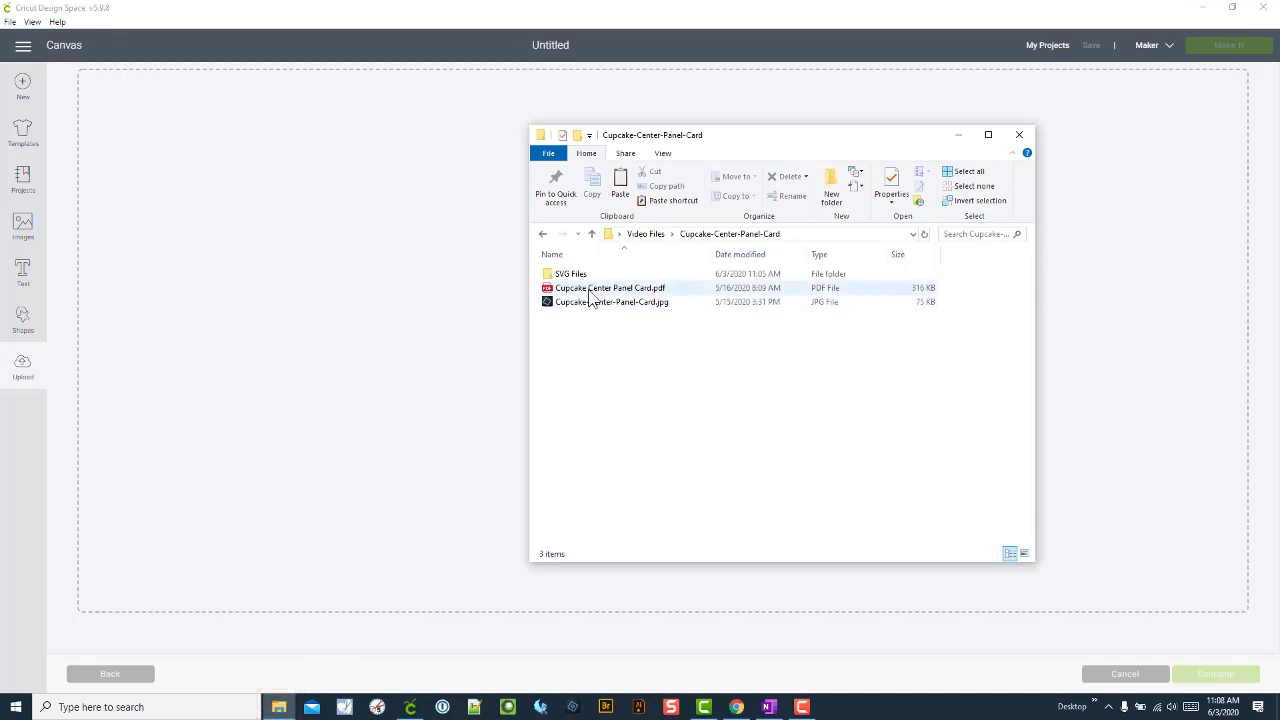
pyautogui.moveTo(590, 293); pyautogui.dragTo(400, 297)
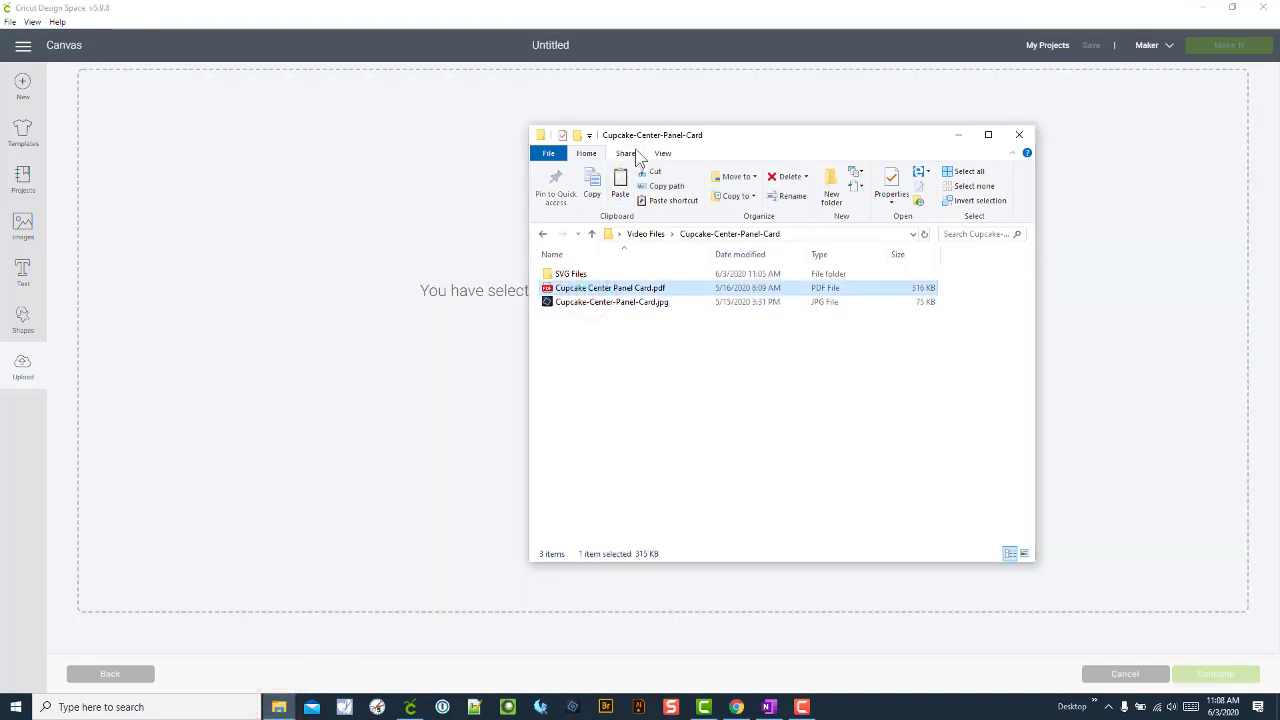
pyautogui.moveTo(690, 143); pyautogui.dragTo(933, 149)
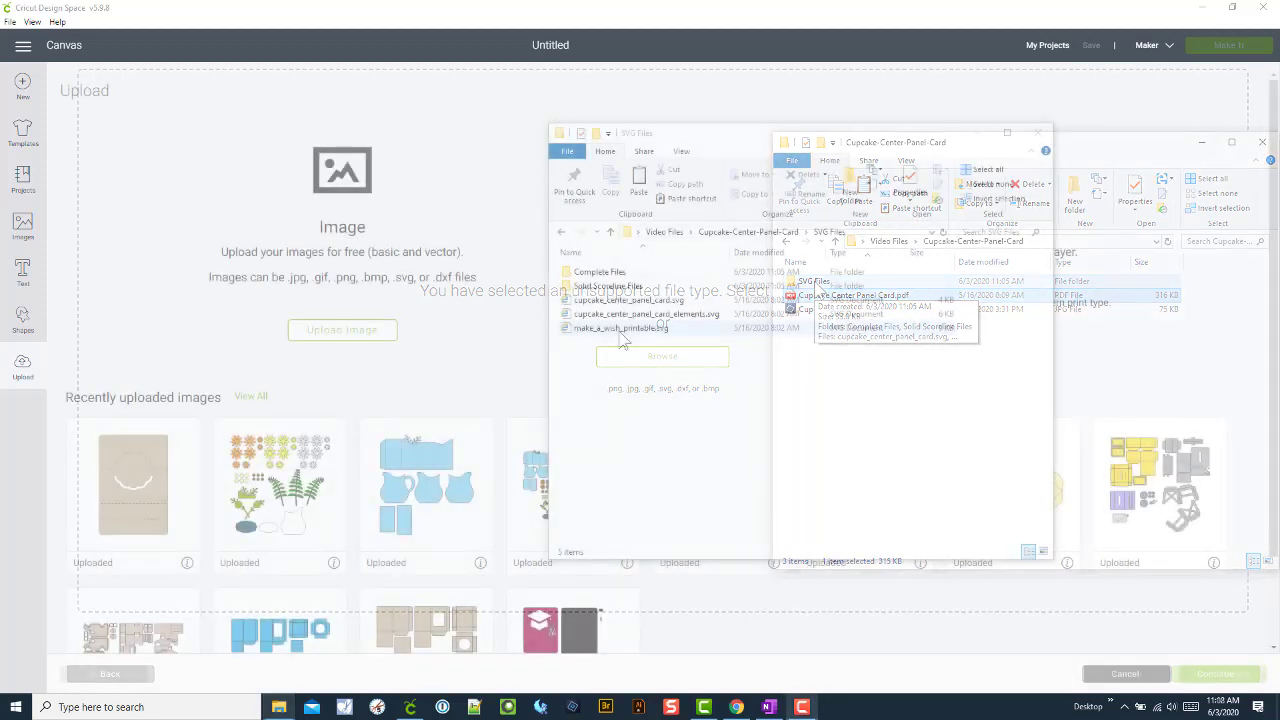
# - Select cupcake_center_panel_card.svg in the extracted SVG Files folder
pyautogui.click(612, 302)
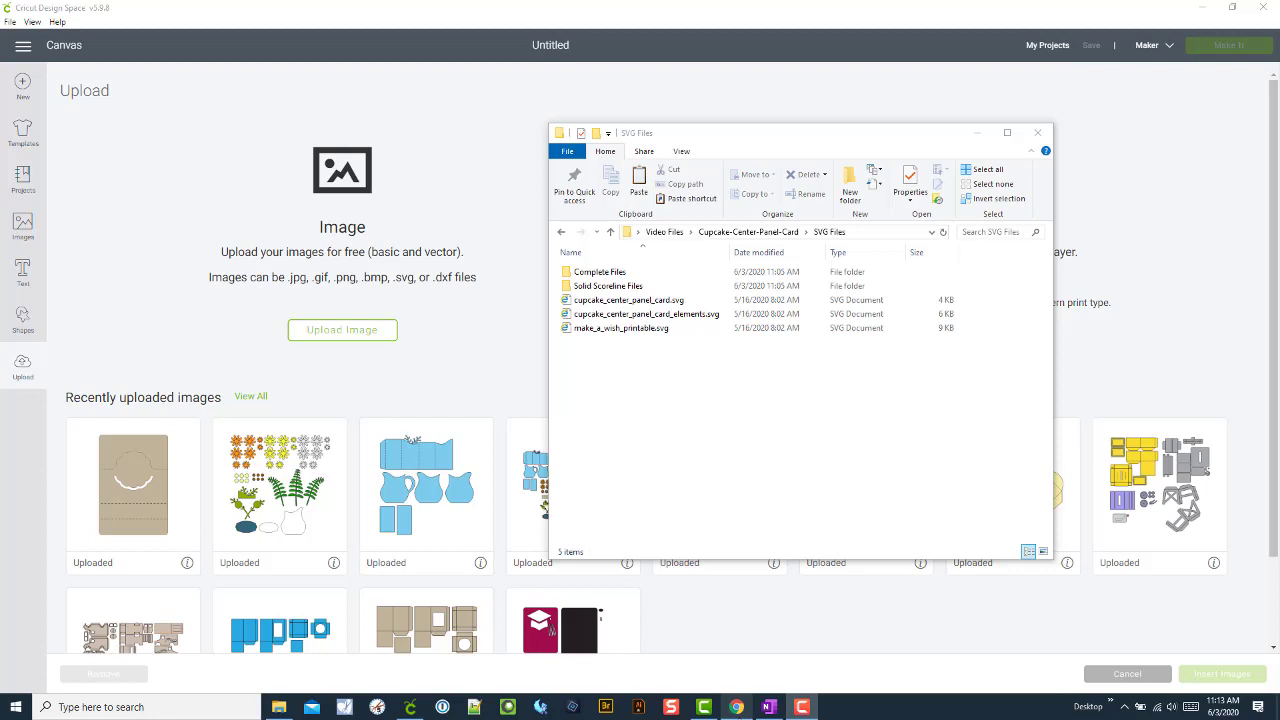
pyautogui.moveTo(737, 708)
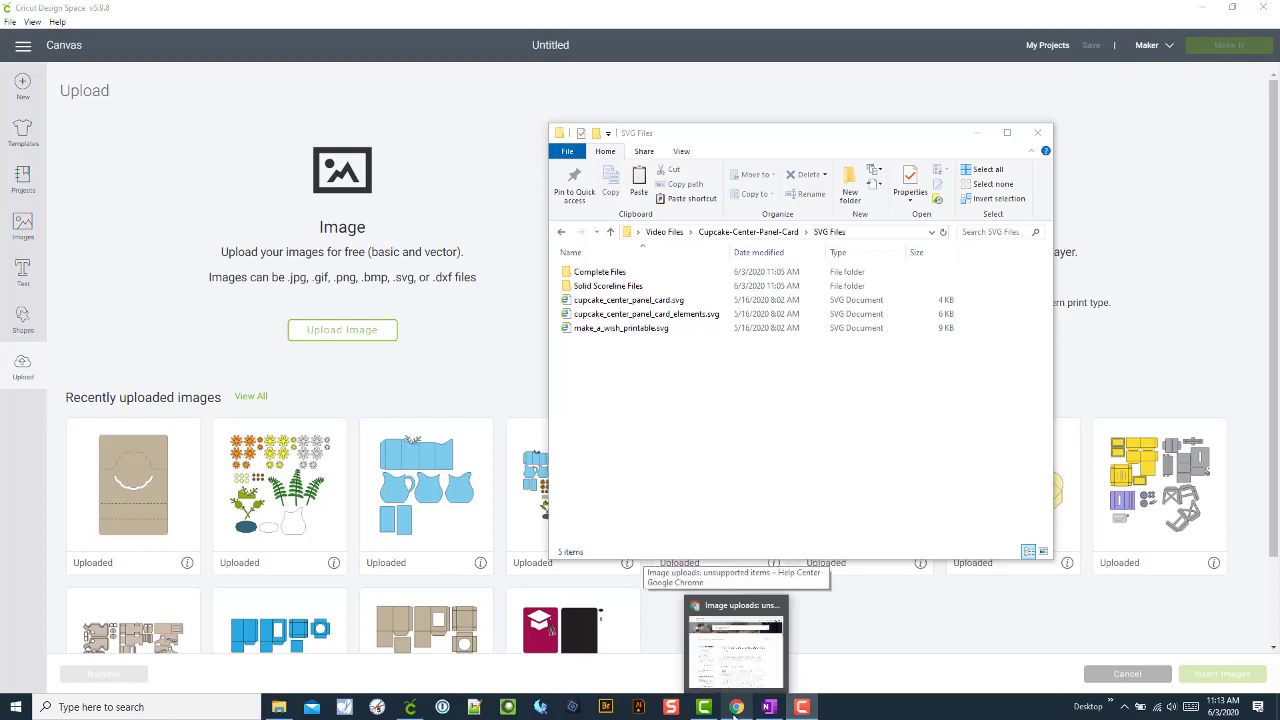
# - Bring up the Image uploads: unsupported items article in Chrome and scroll through its list
pyautogui.click(735, 705)
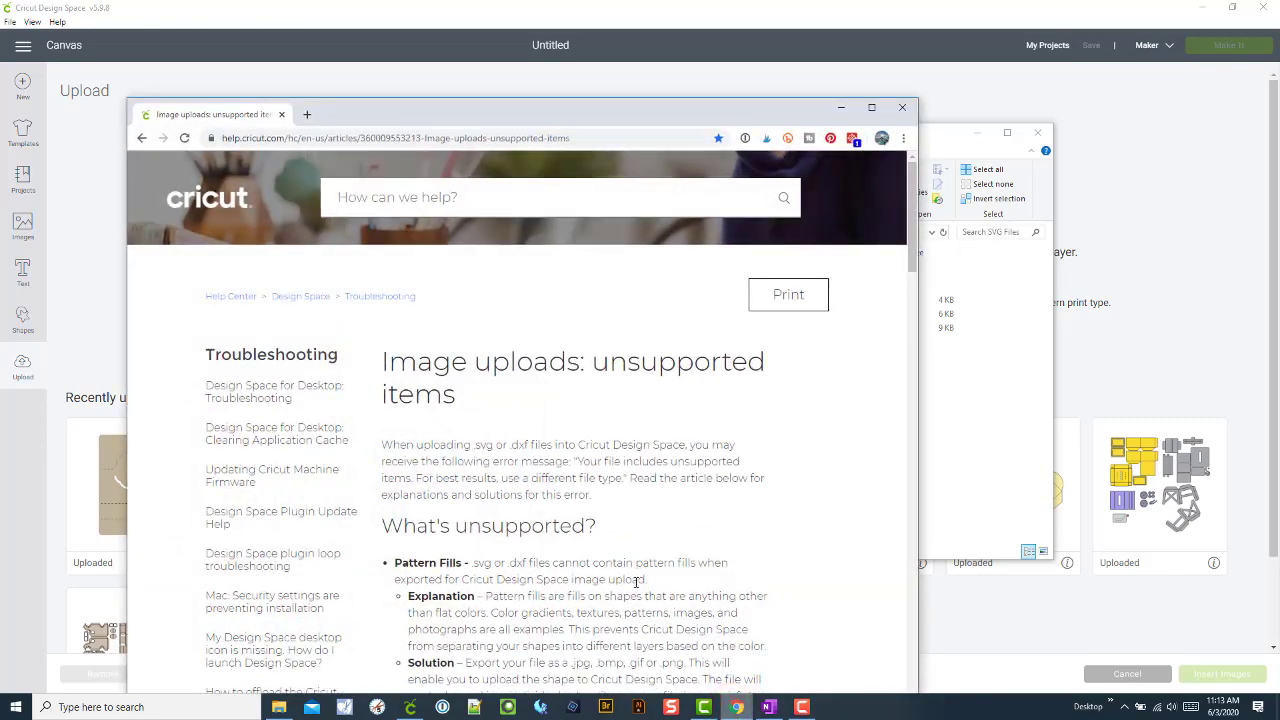
pyautogui.moveTo(466, 108); pyautogui.dragTo(472, 75)
pyautogui.scroll(-3, 528, 358)
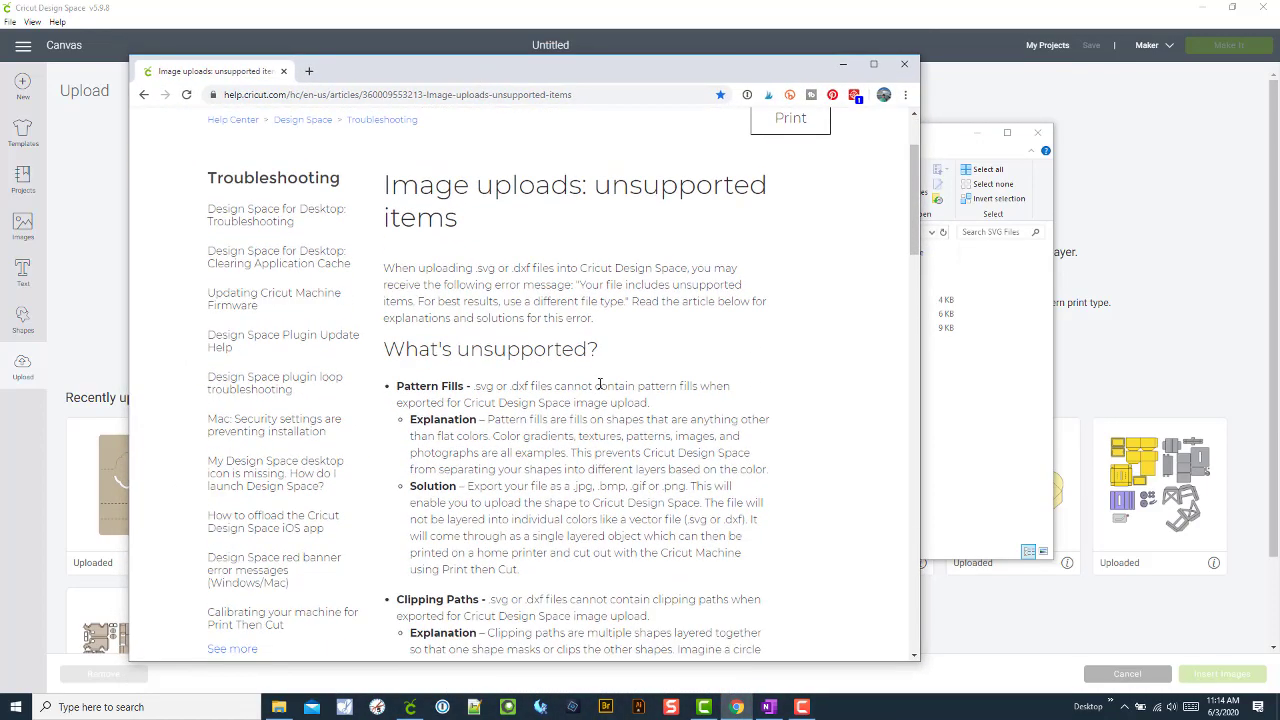
pyautogui.scroll(-2, 469, 210)
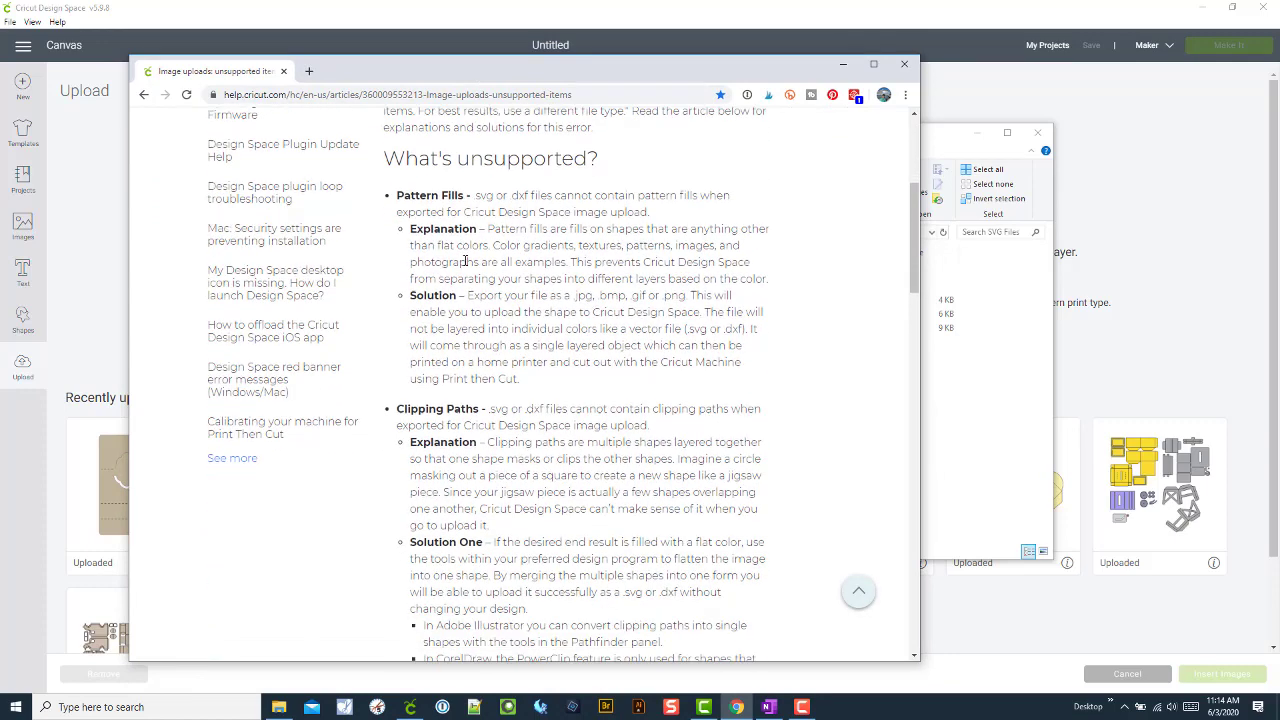
pyautogui.scroll(3, 470, 250)
pyautogui.scroll(1, 470, 250)
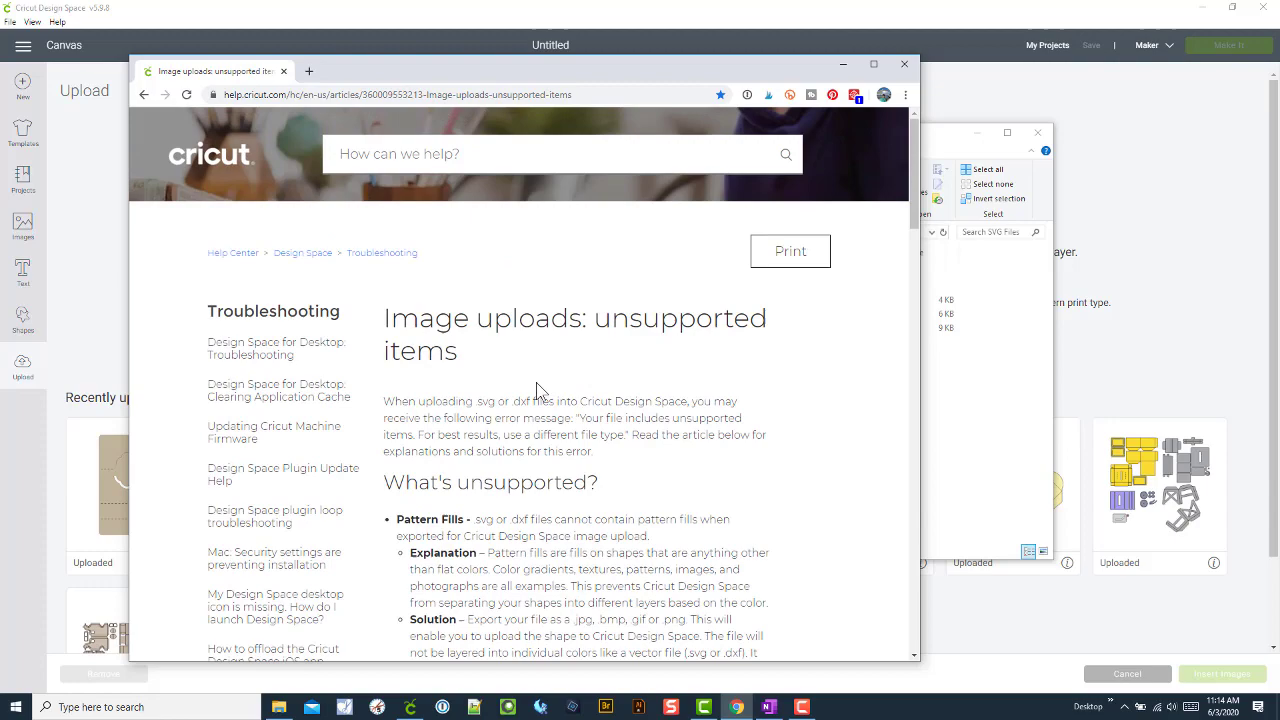
pyautogui.scroll(-2, 536, 390)
pyautogui.scroll(-4, 536, 390)
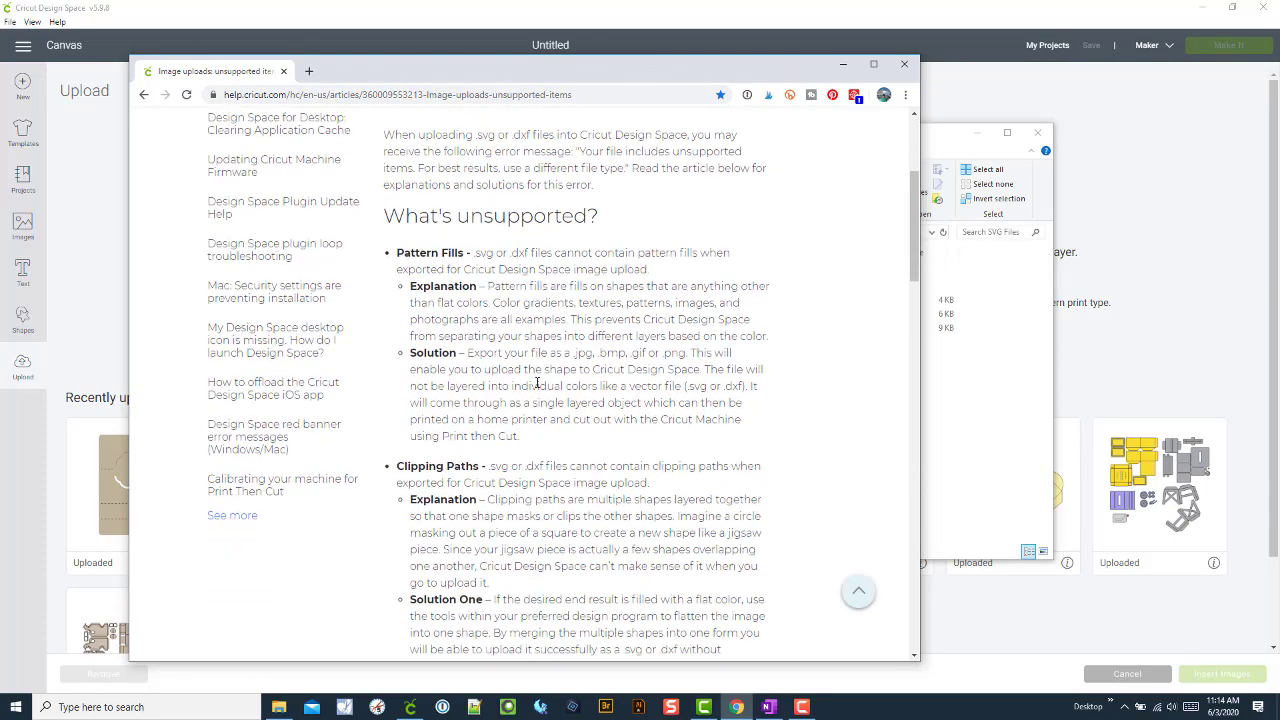
pyautogui.scroll(2, 537, 383)
pyautogui.scroll(-1, 536, 465)
pyautogui.scroll(-5, 500, 447)
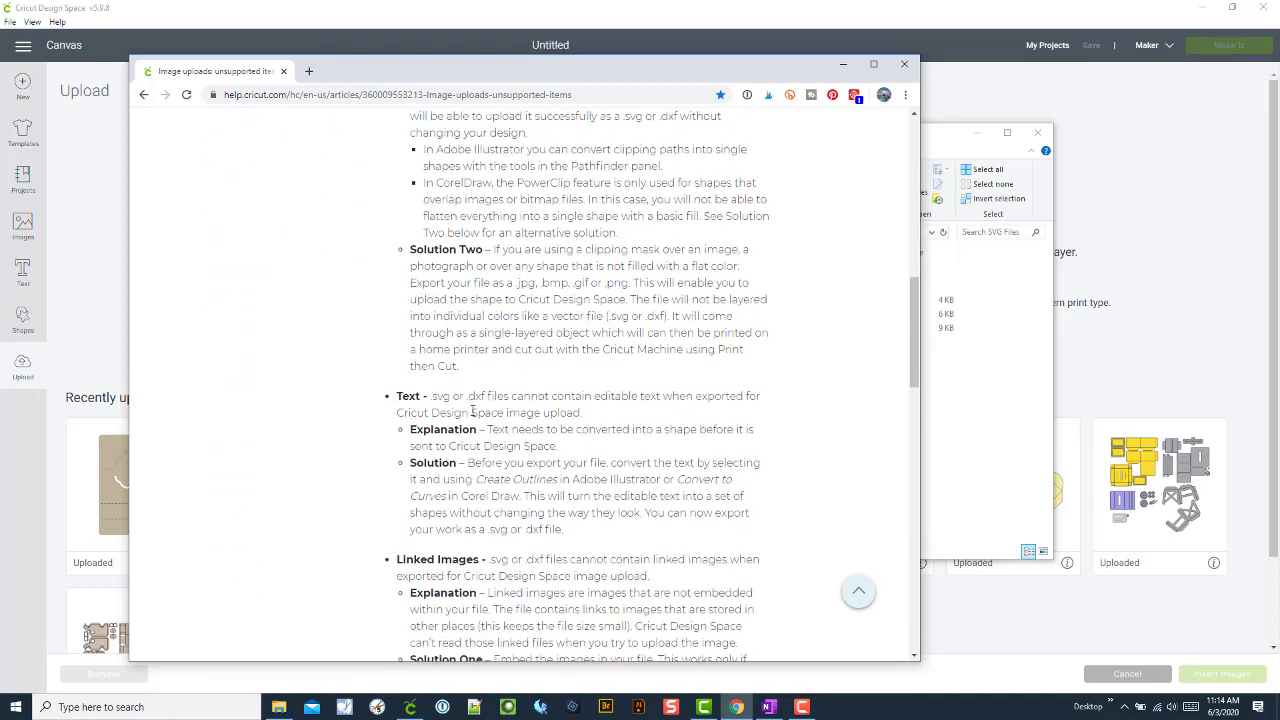
pyautogui.scroll(-1, 472, 411)
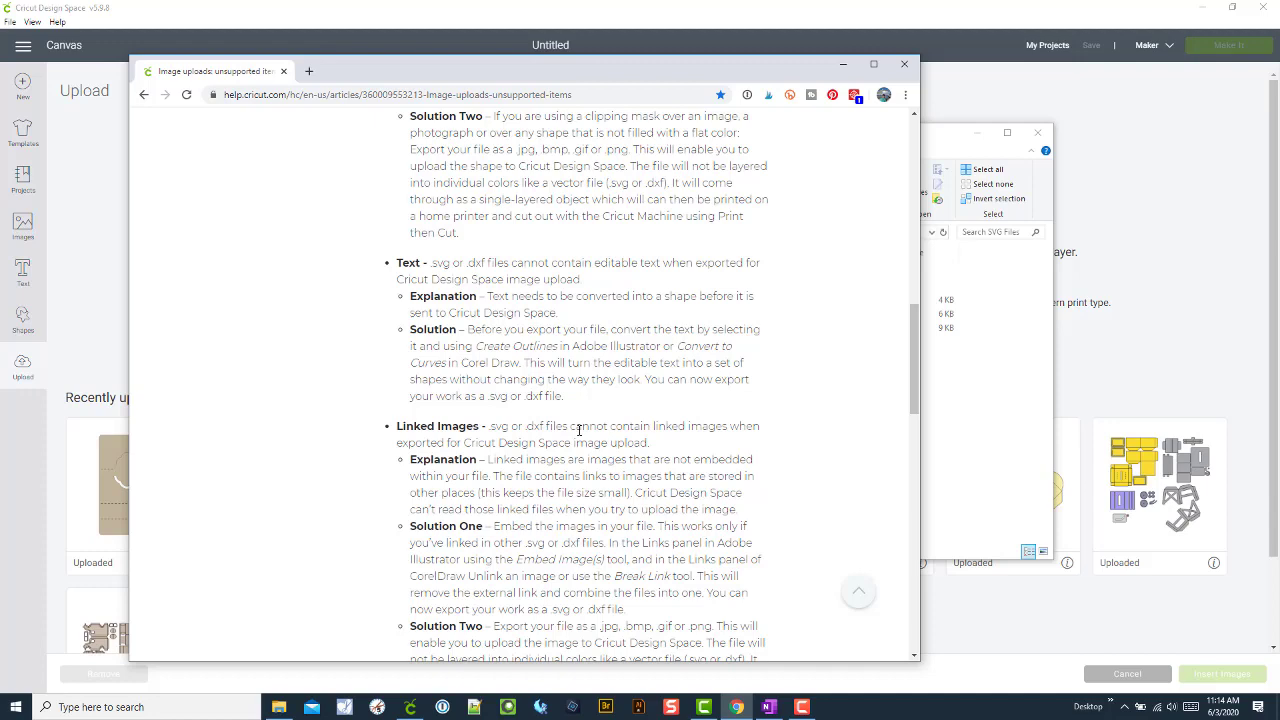
pyautogui.scroll(3, 578, 430)
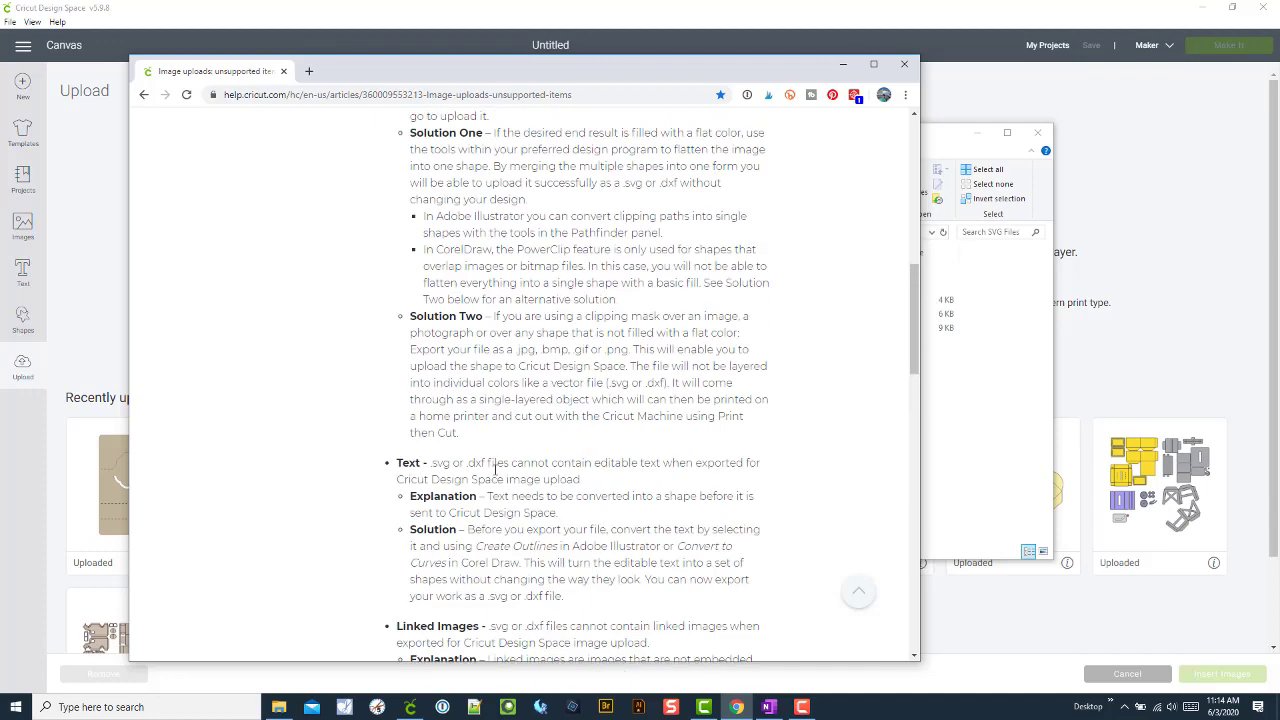
pyautogui.scroll(1, 485, 470)
pyautogui.scroll(-3, 470, 430)
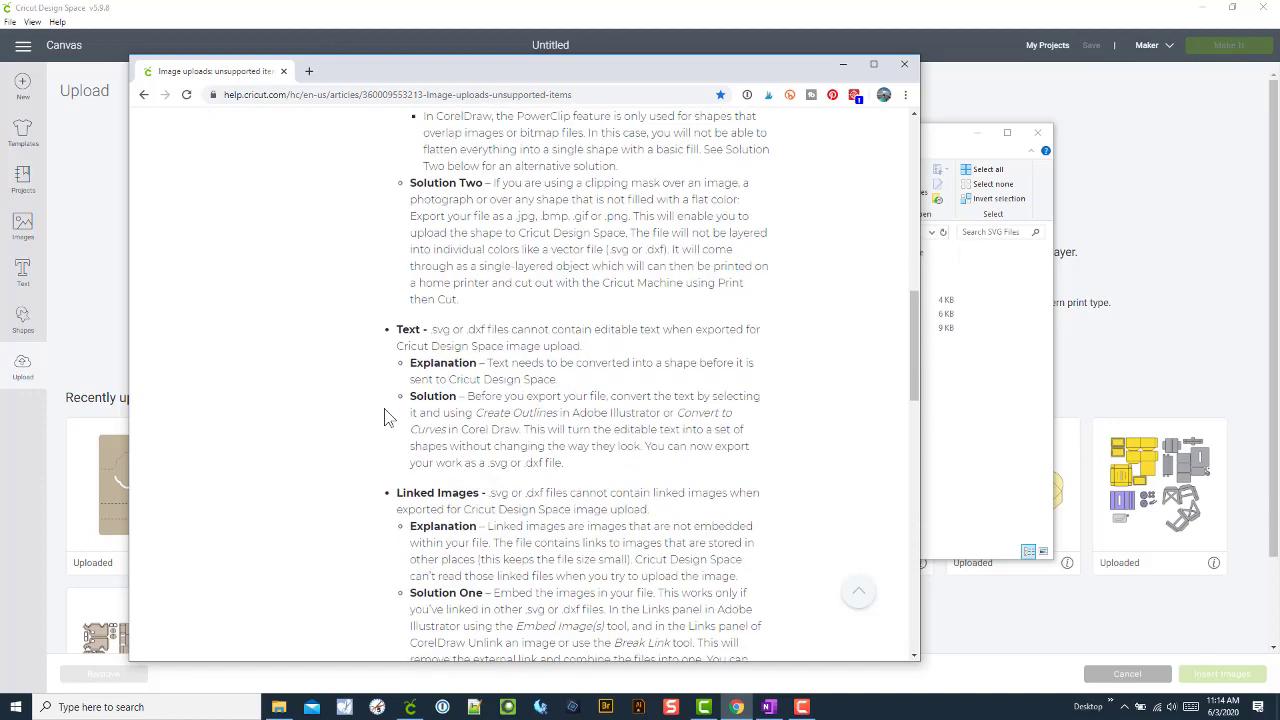